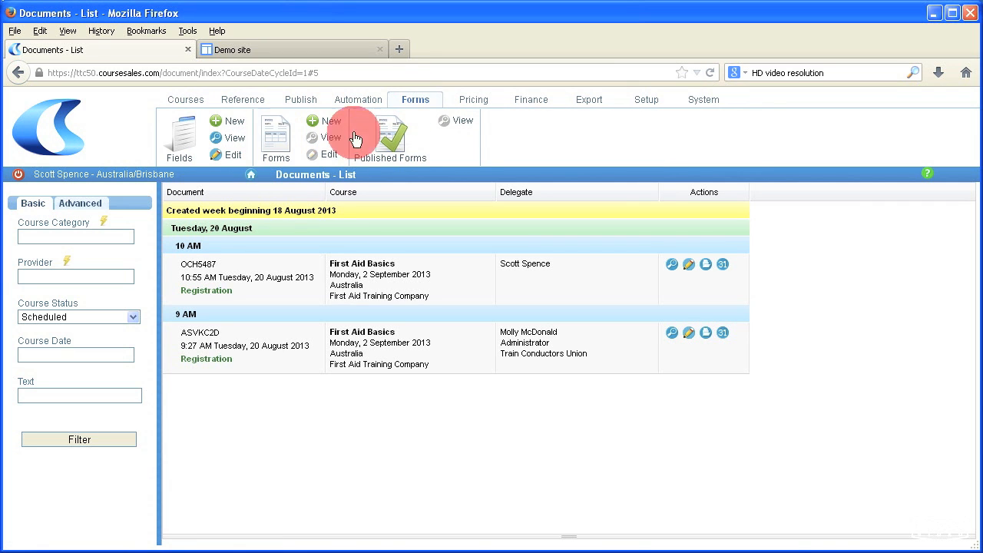
Step: Preview the published Enquiry form, then go back to the Published Forms list
left_click(405, 146)
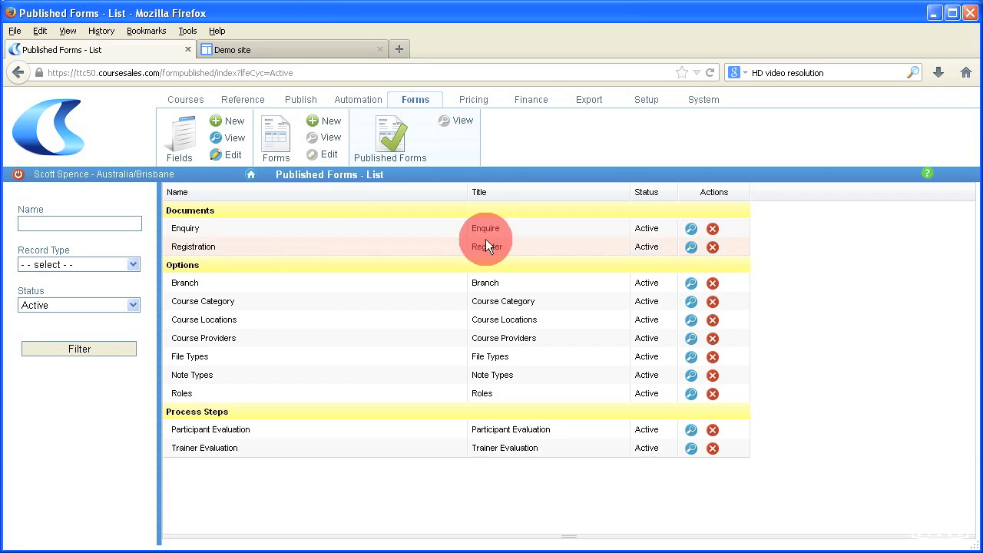
left_click(690, 228)
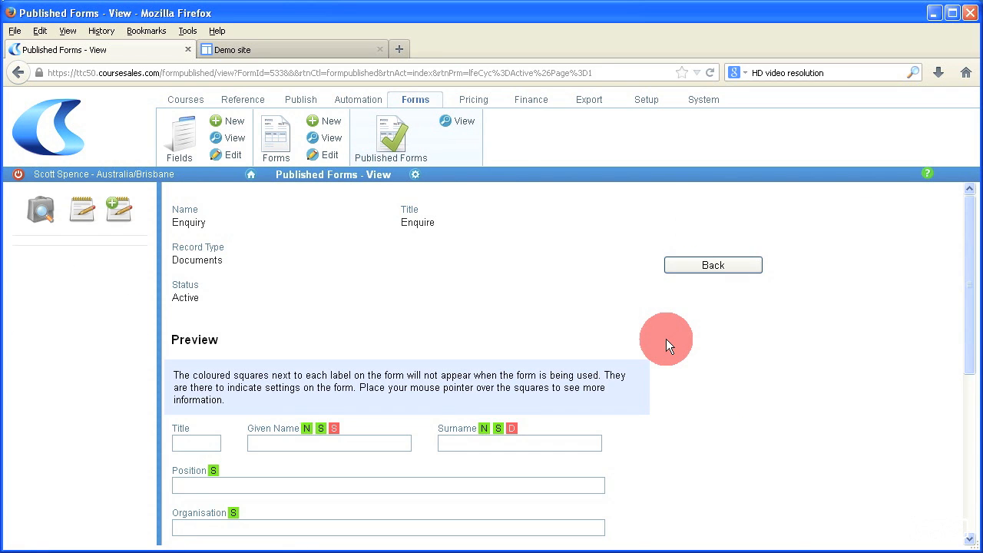
scroll(670, 339, "down", 3)
scroll(669, 340, "down", 2)
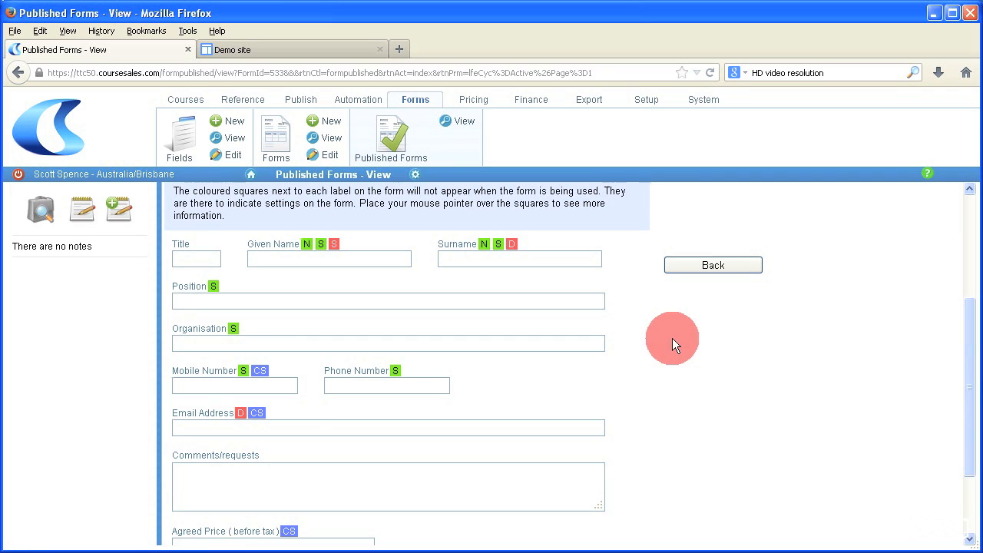
left_click(722, 268)
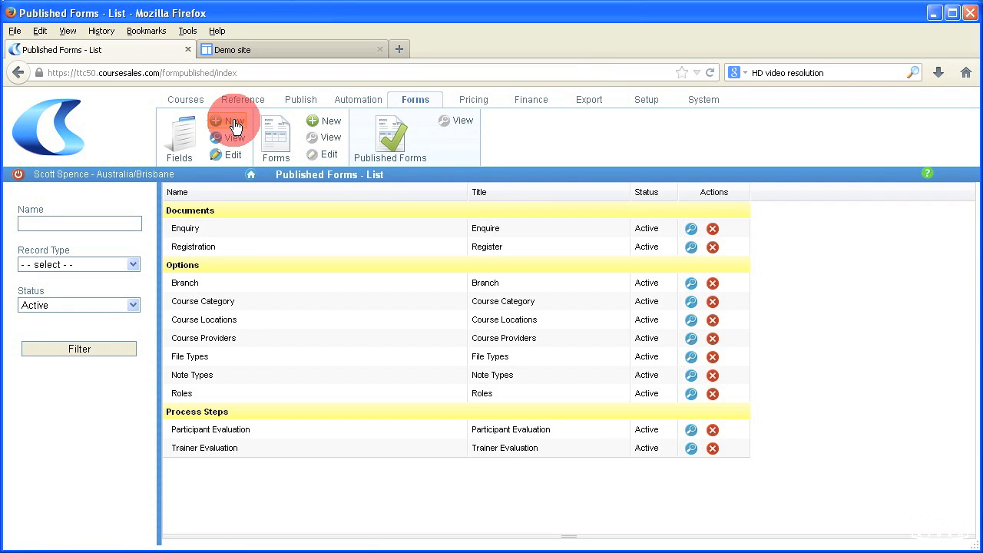
Step: Create a field with name and label 'I am not from an organisation' and an organisation-definition tooltip
left_click(234, 125)
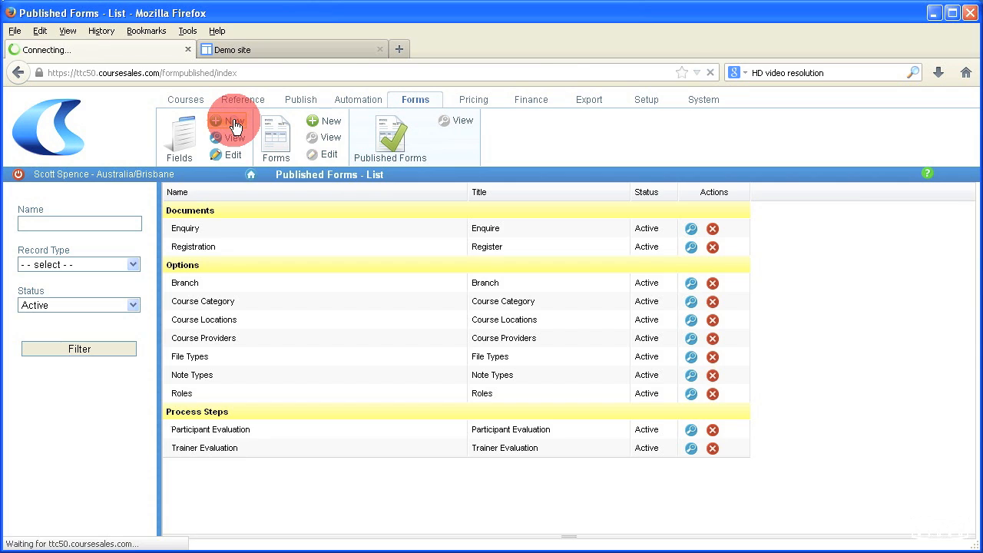
left_click(238, 225)
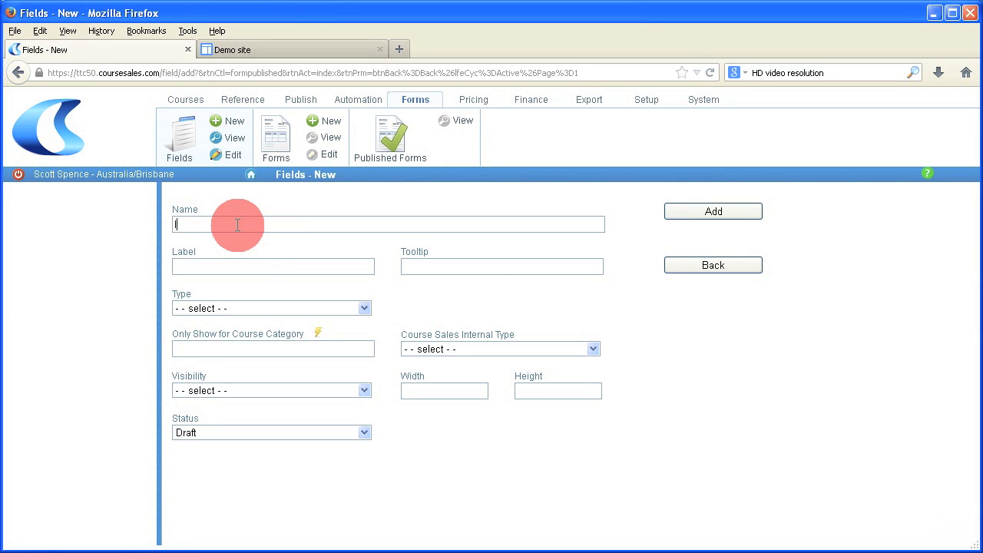
type("I am not from an organisation")
key("Tab")
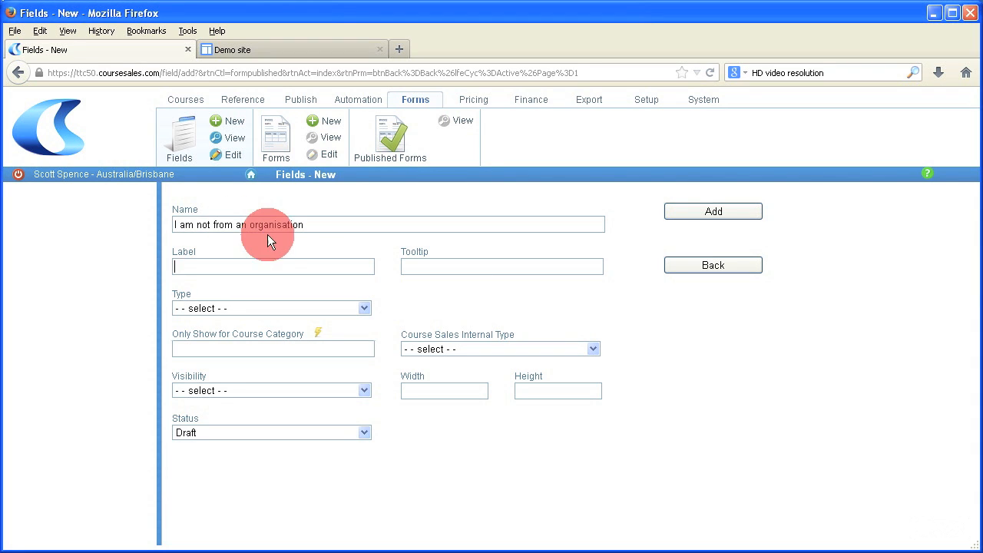
left_click_drag(304, 224, 153, 218)
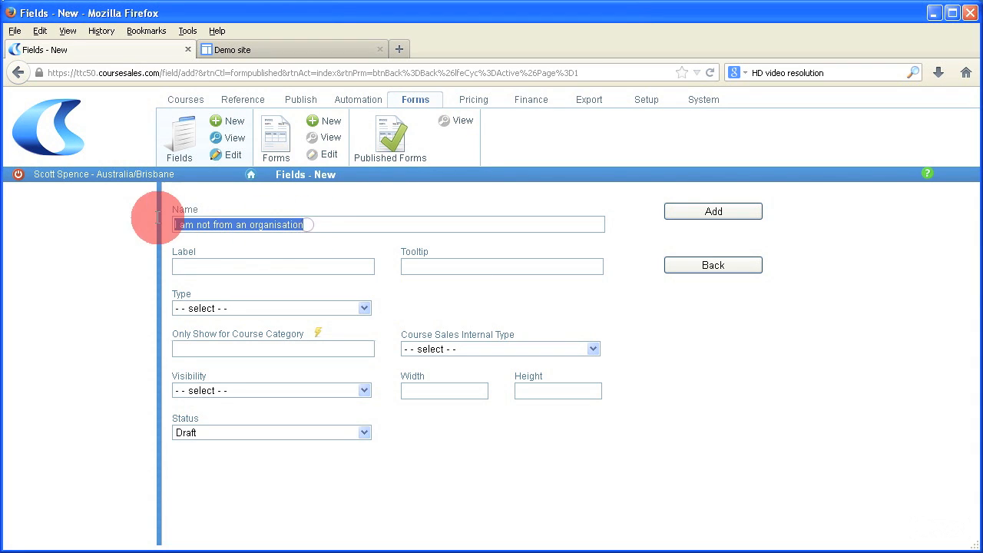
right_click(255, 226)
left_click(266, 268)
right_click(266, 268)
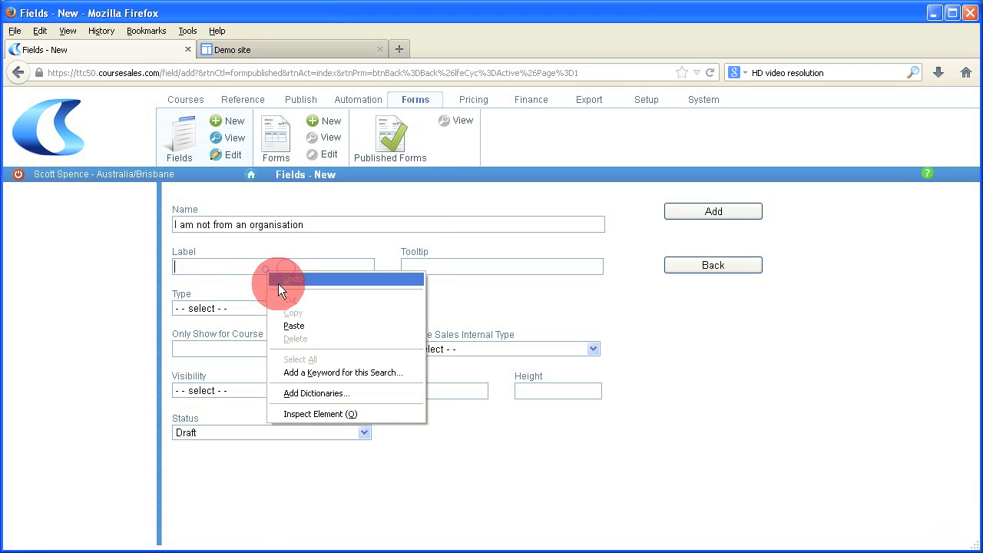
left_click(289, 324)
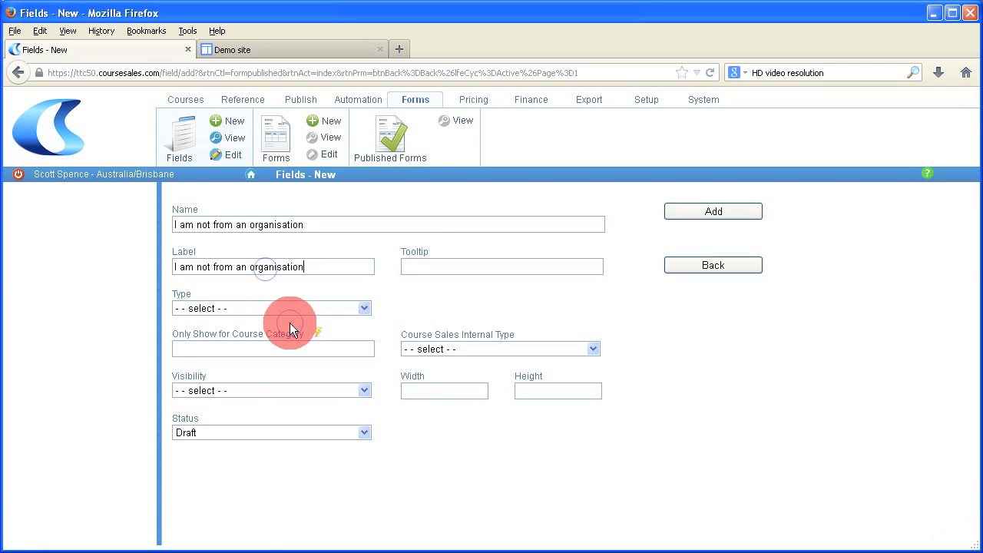
left_click(419, 267)
type("An organisation is")
type(" a compan")
type("y or non pr")
type("ofit that")
type(" you work for")
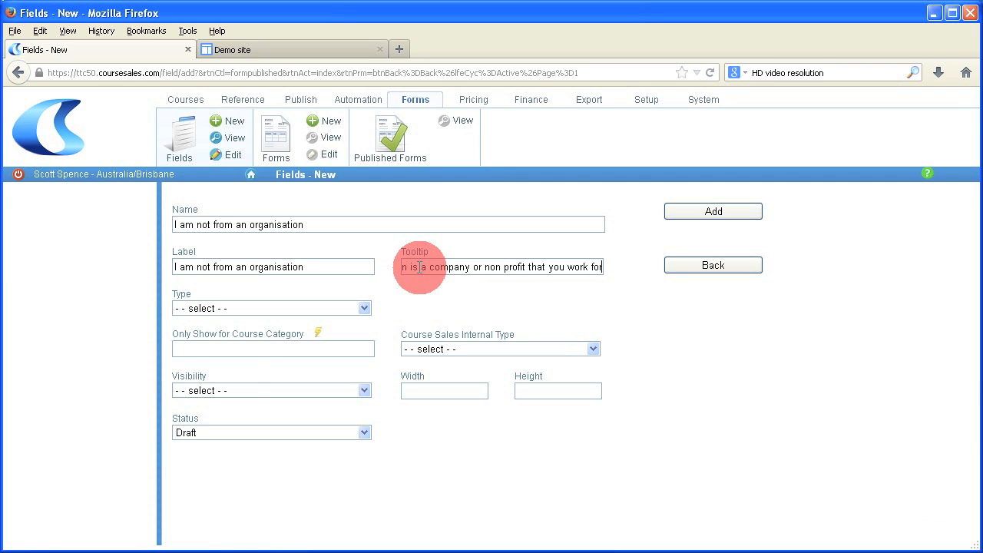
type(" and who h")
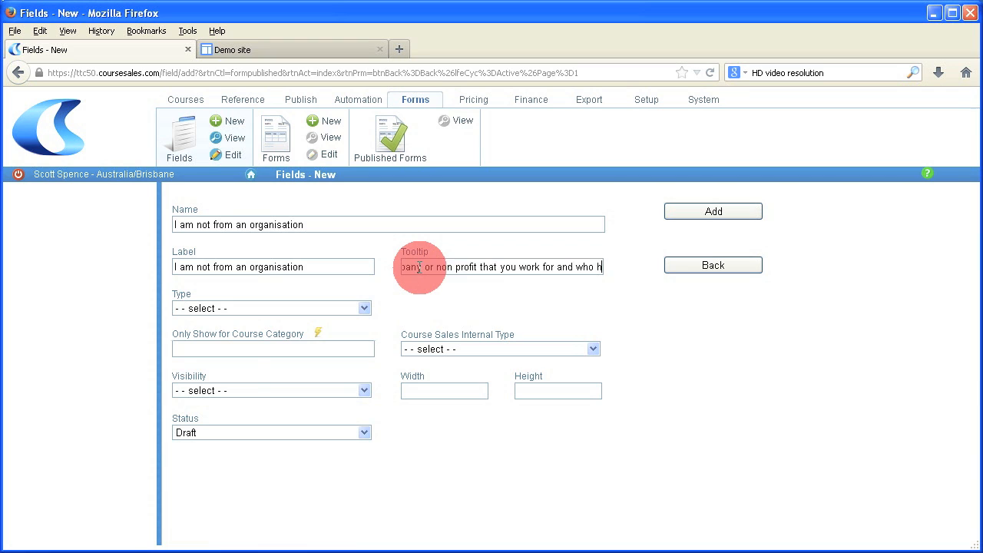
type("as sent you on the course")
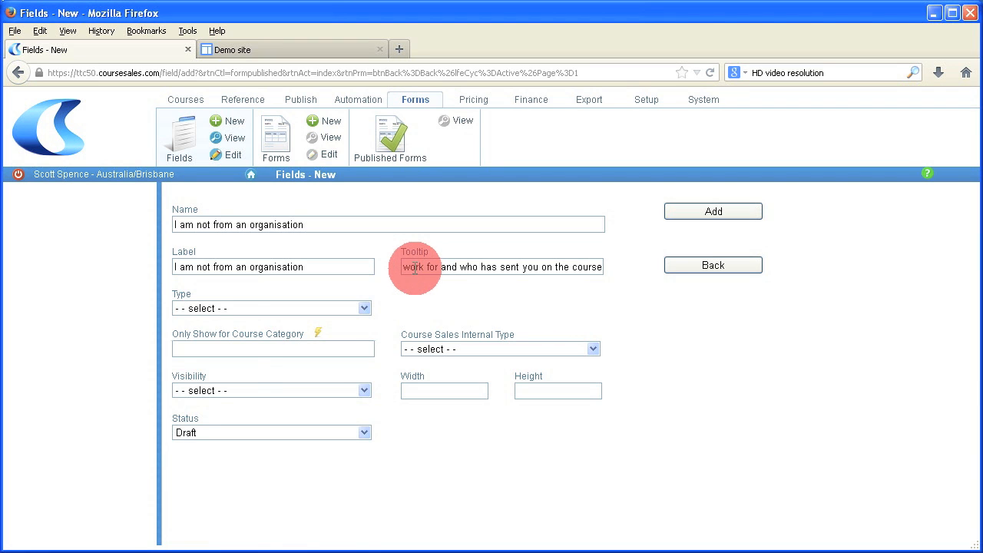
Step: Make the field an Active Checkbox, Public & internal, width 600, and add it
left_click(290, 309)
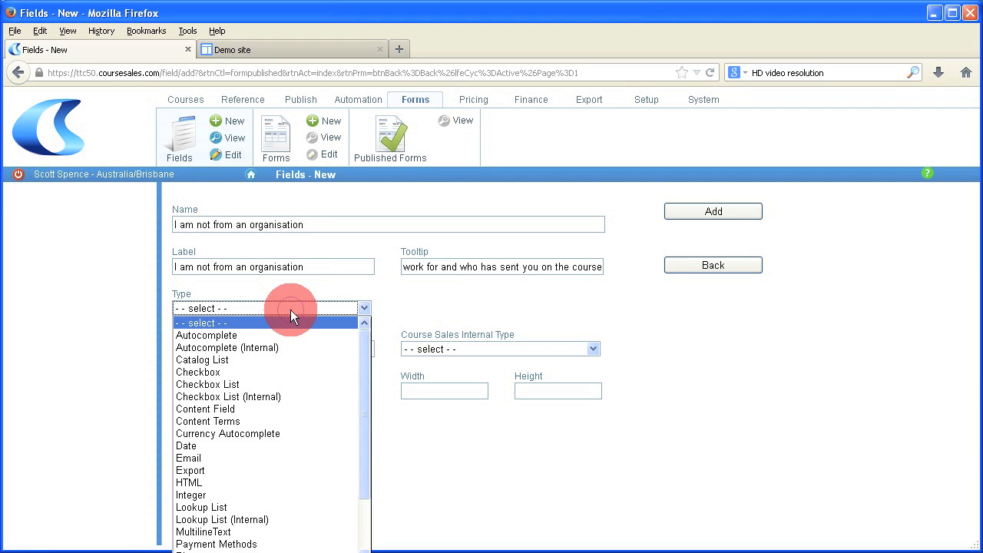
left_click(286, 372)
left_click(241, 389)
left_click(237, 427)
left_click(407, 390)
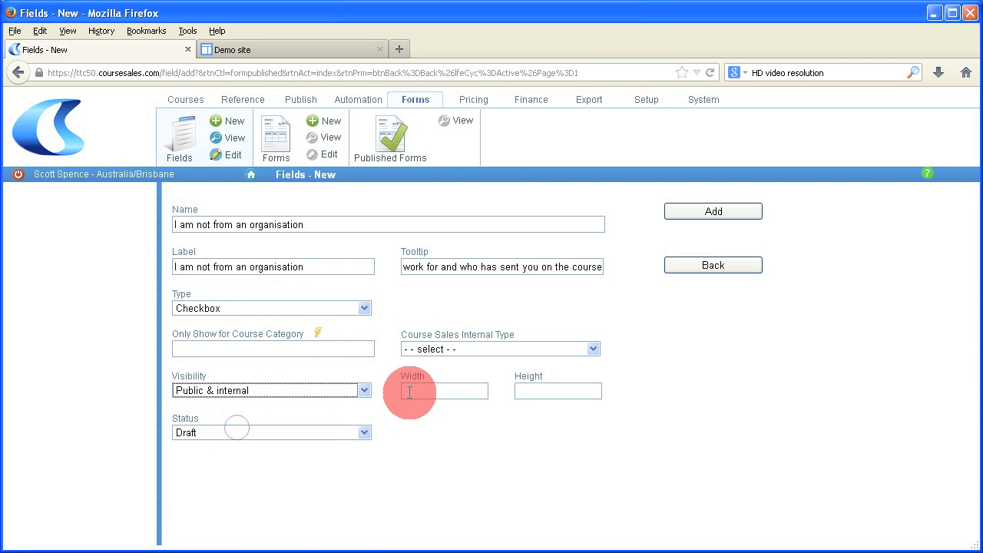
type("600")
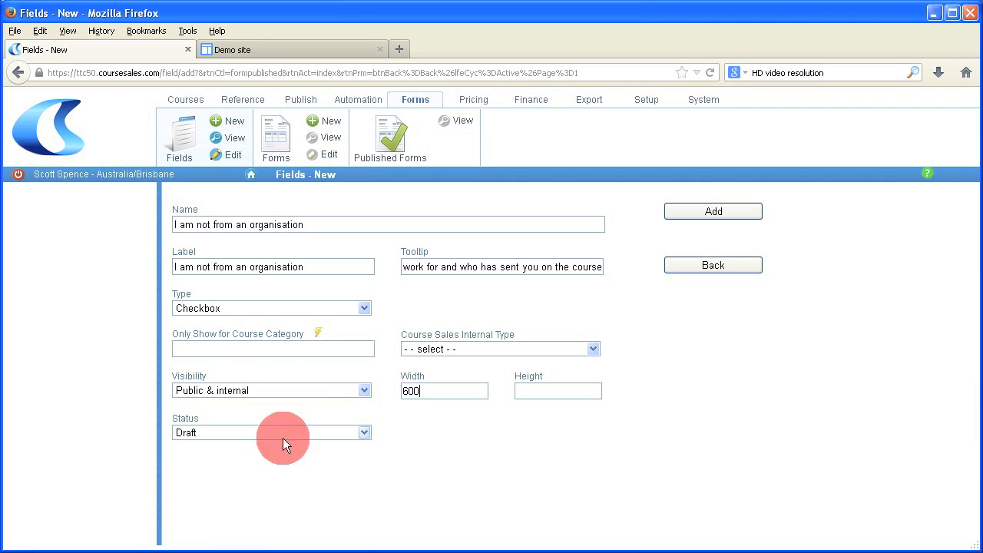
left_click(265, 432)
left_click(263, 456)
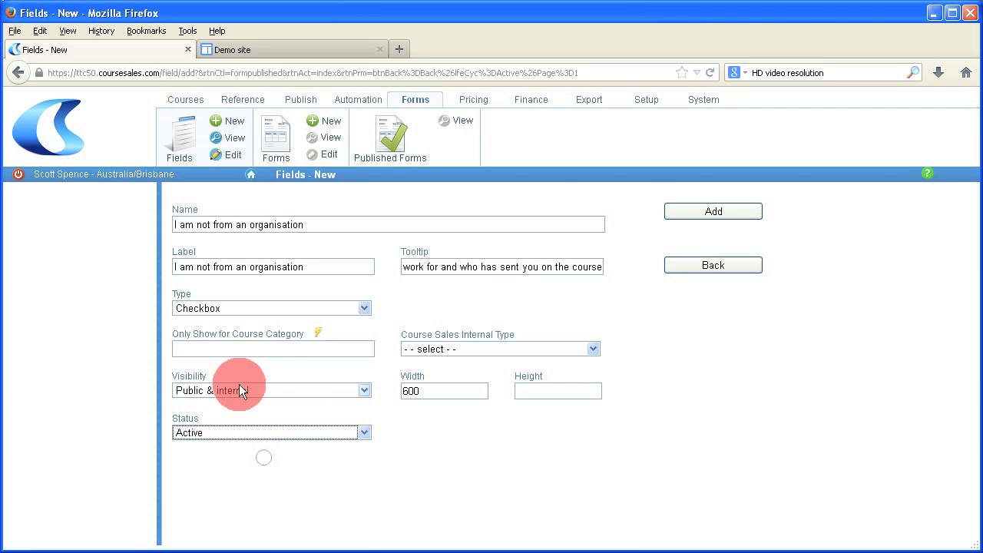
left_click(726, 215)
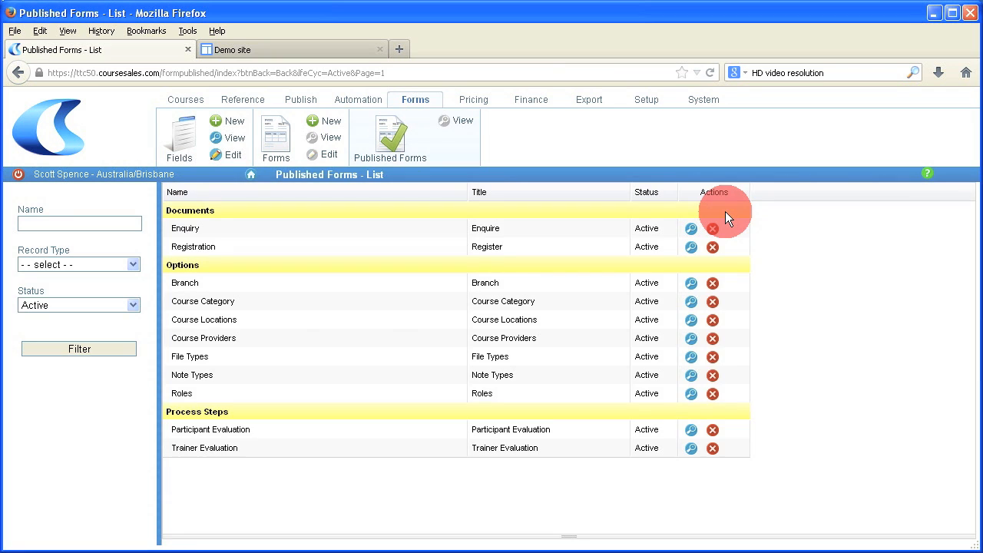
Step: Filter the Fields list to 'I am not from an organisation' and duplicate that field
left_click(185, 137)
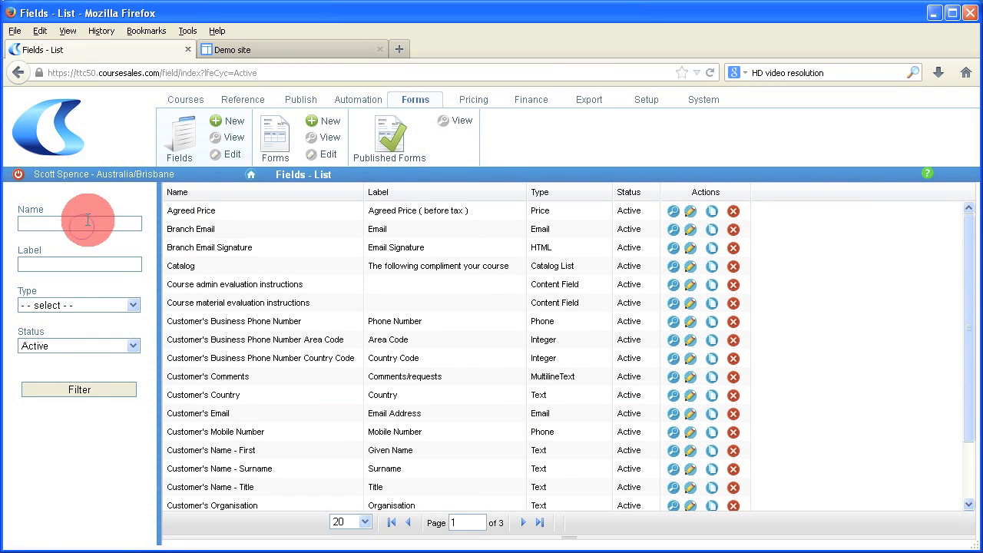
right_click(91, 224)
left_click(123, 278)
left_click(90, 390)
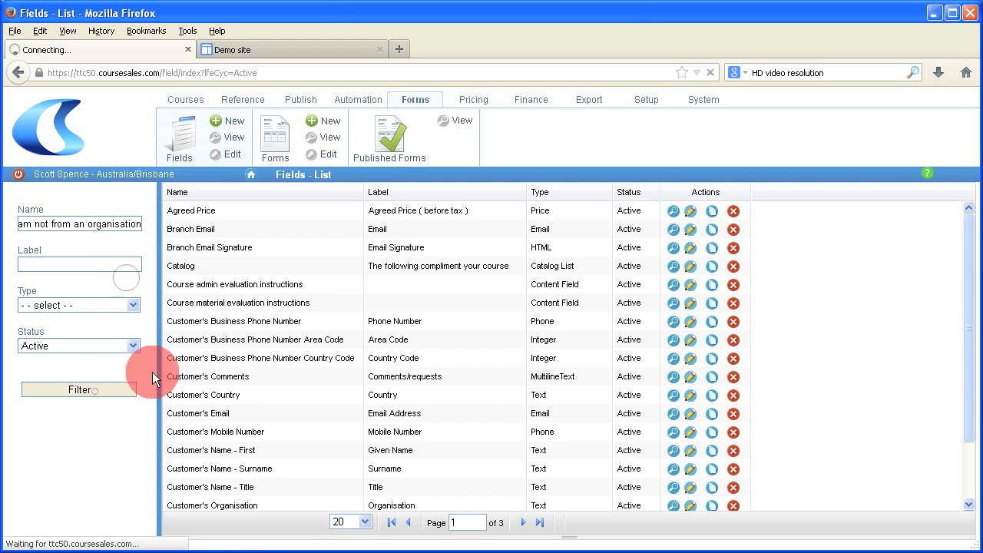
left_click(712, 212)
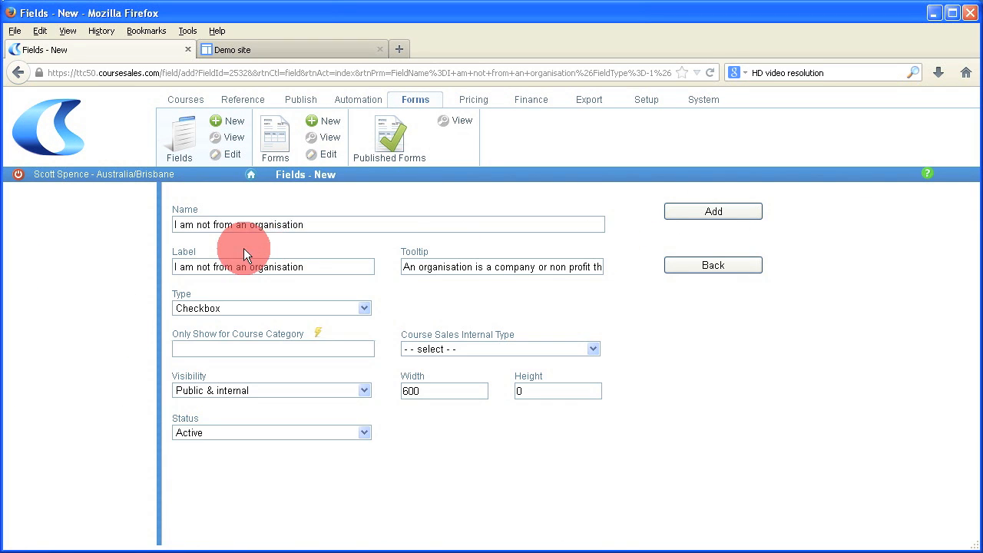
Step: Rename the copy and its label to 'I do not know my student ID number'
left_click_drag(307, 225, 169, 225)
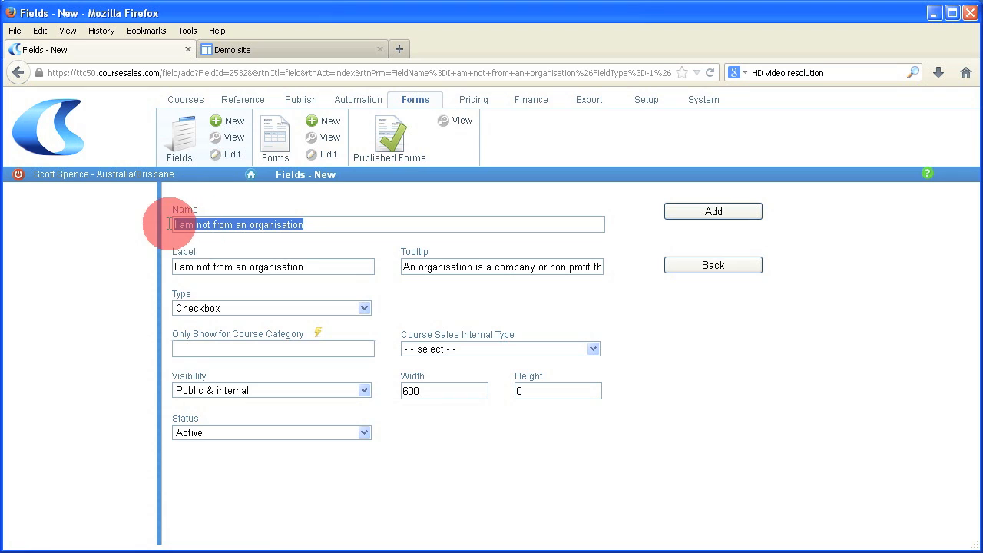
key("BackSpace")
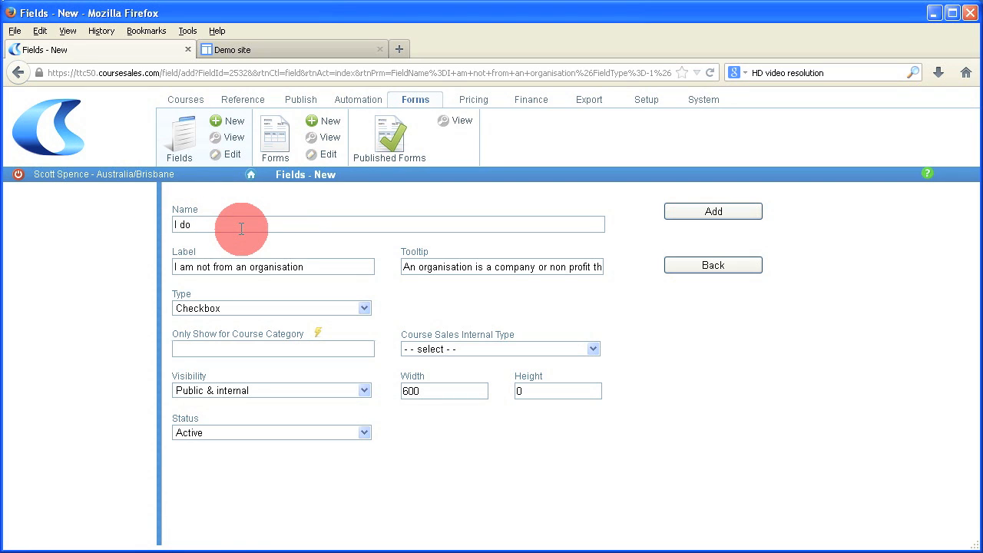
type("I do not know my student ID number")
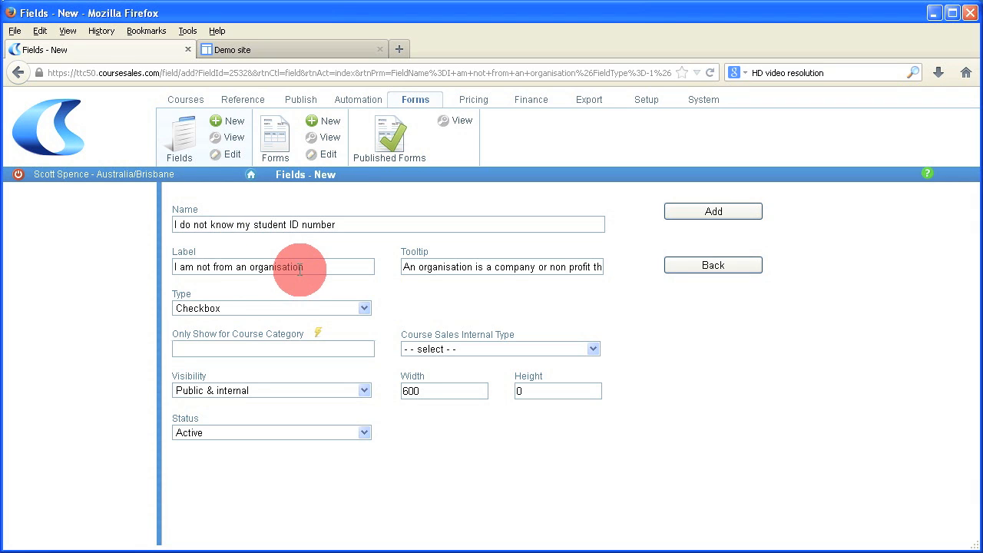
left_click_drag(336, 224, 159, 215)
right_click(207, 225)
left_click(248, 266)
left_click_drag(329, 270, 153, 259)
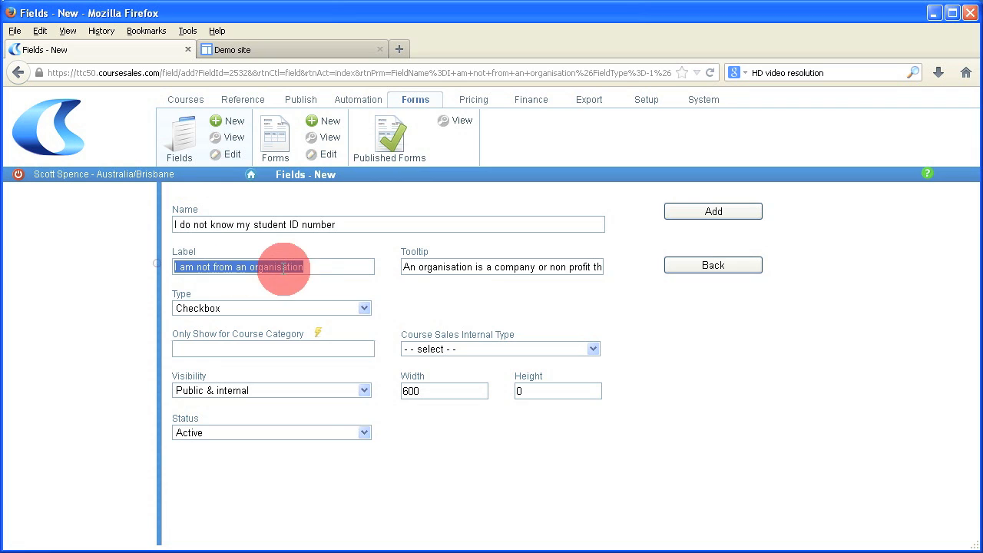
right_click(311, 267)
left_click(340, 323)
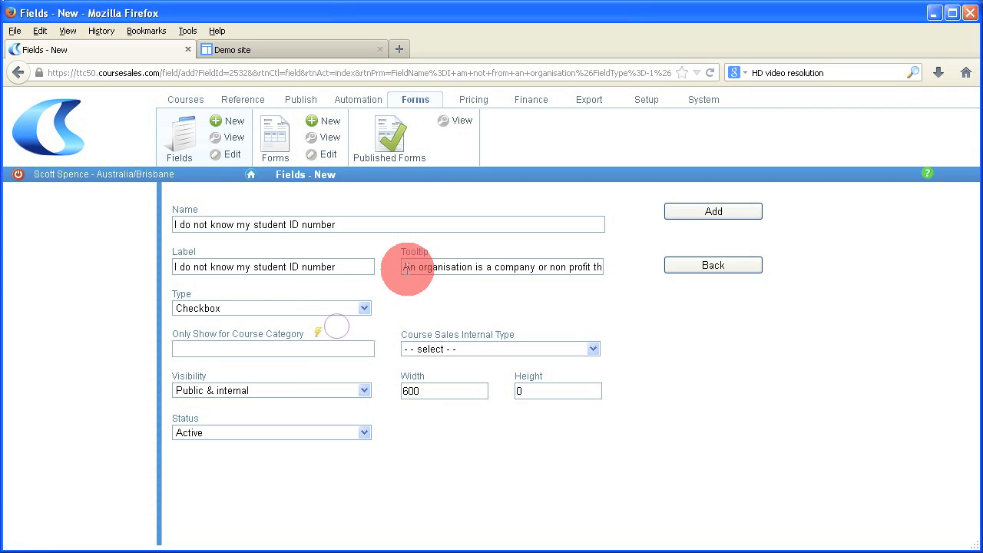
Step: Replace the tooltip with a hint that the student ID should be in the format SIDXXXXX
left_click_drag(403, 268, 610, 264)
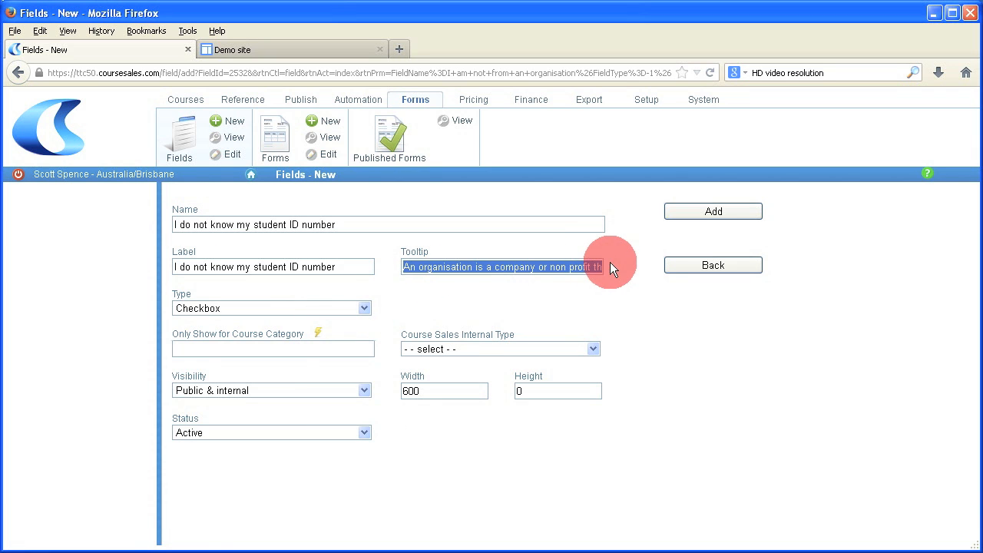
key("Delete")
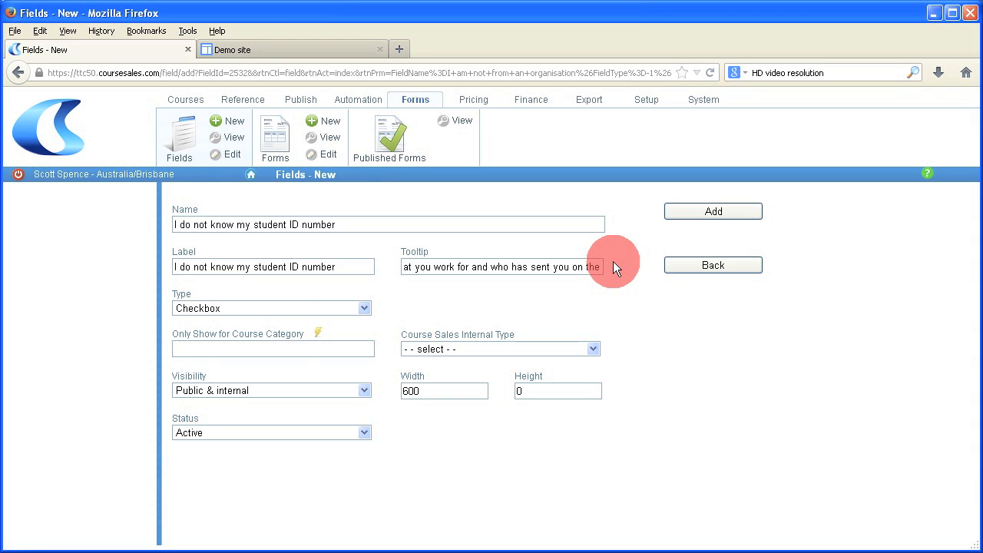
left_click_drag(612, 261, 526, 266)
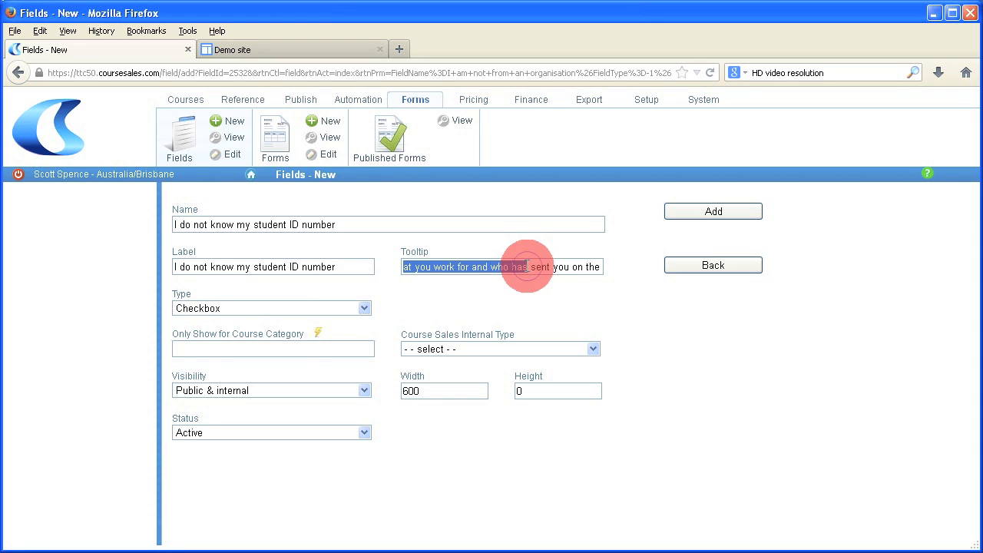
triple_click(527, 266)
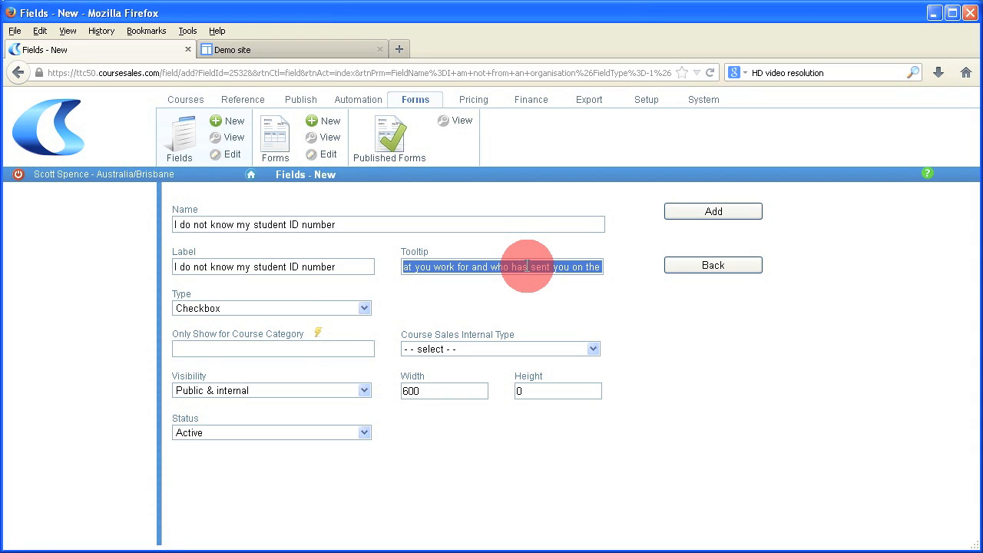
key("Delete")
type("Your student ")
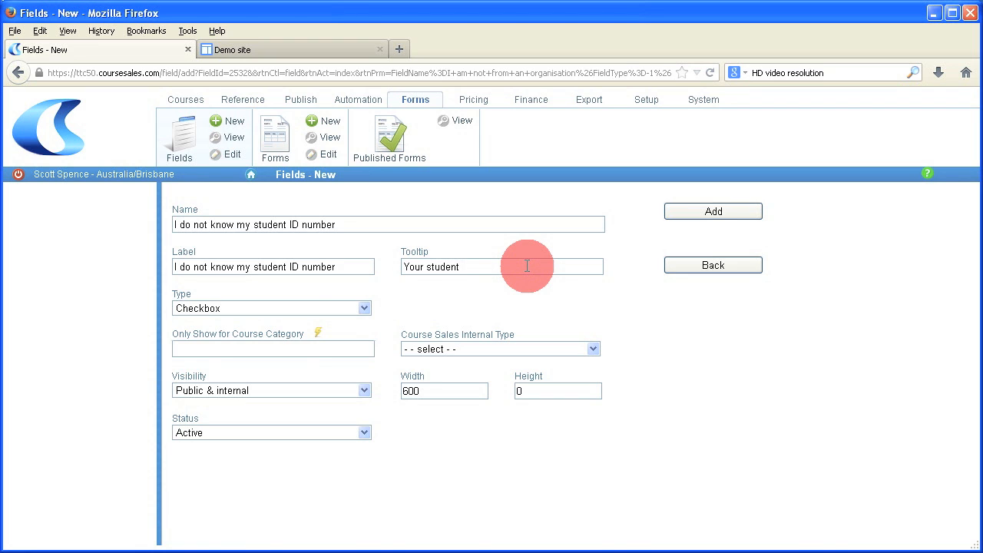
type("ID number should be")
type("SIDXXXXXin the format")
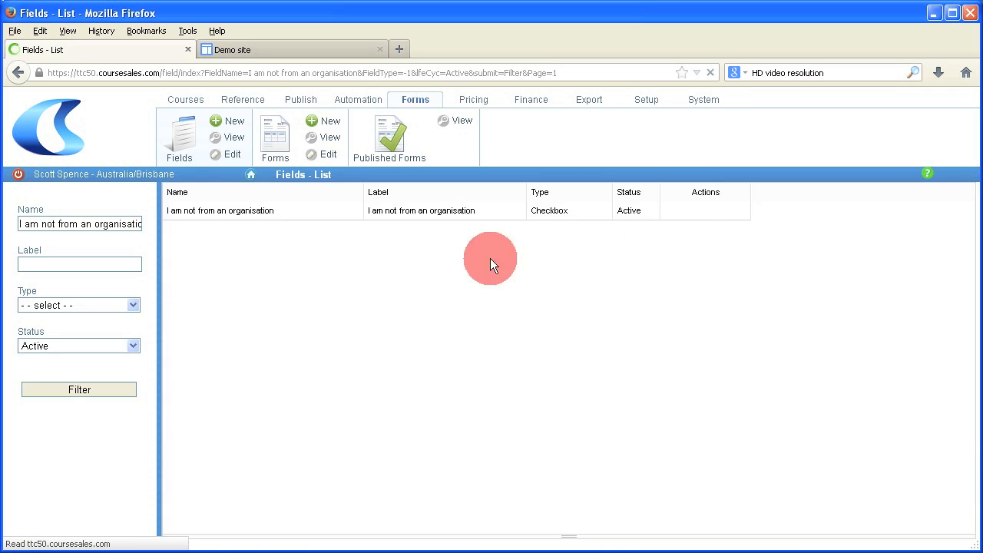
Step: Duplicate the organisation field and set name and label to 'I only have a mobile phone number'
left_click(712, 212)
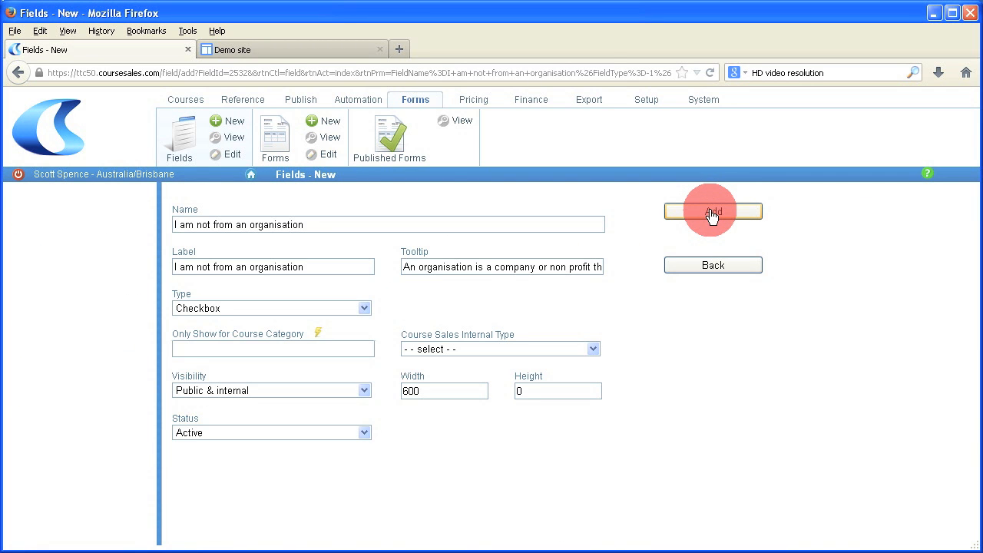
left_click_drag(330, 224, 170, 229)
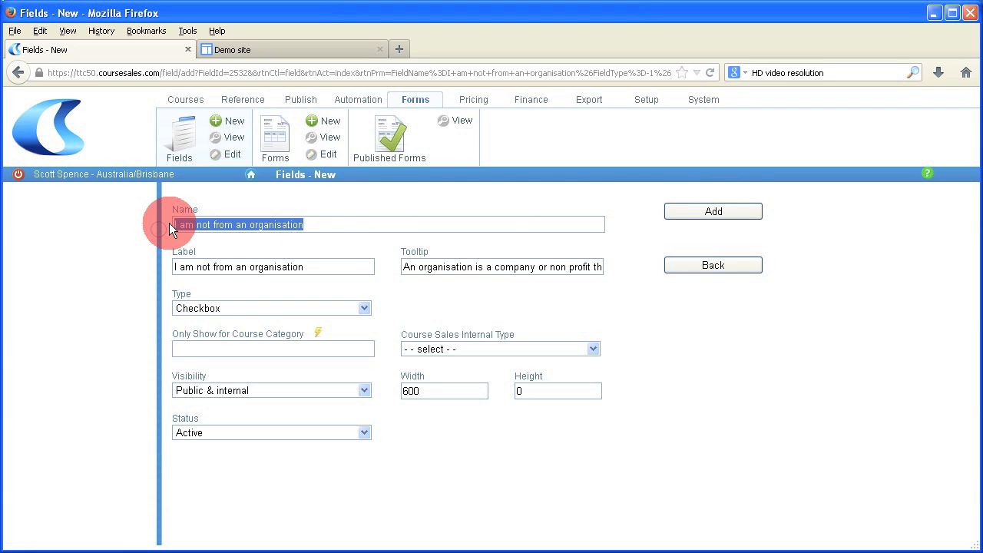
type("I only ha")
key("BackSpace")
type("ave a mo")
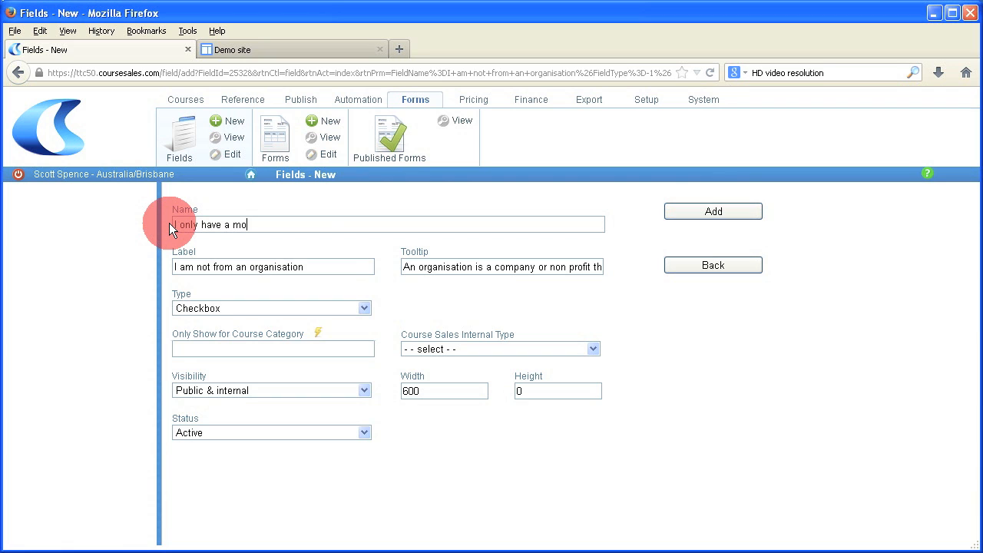
type("bile phone number")
left_click_drag(332, 224, 157, 222)
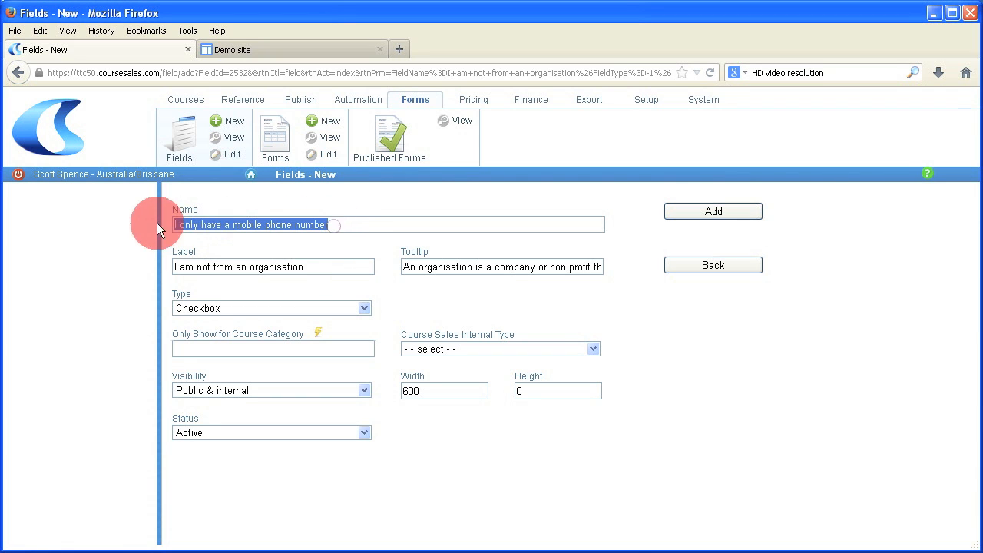
right_click(242, 224)
left_click(253, 266)
left_click_drag(307, 267, 154, 268)
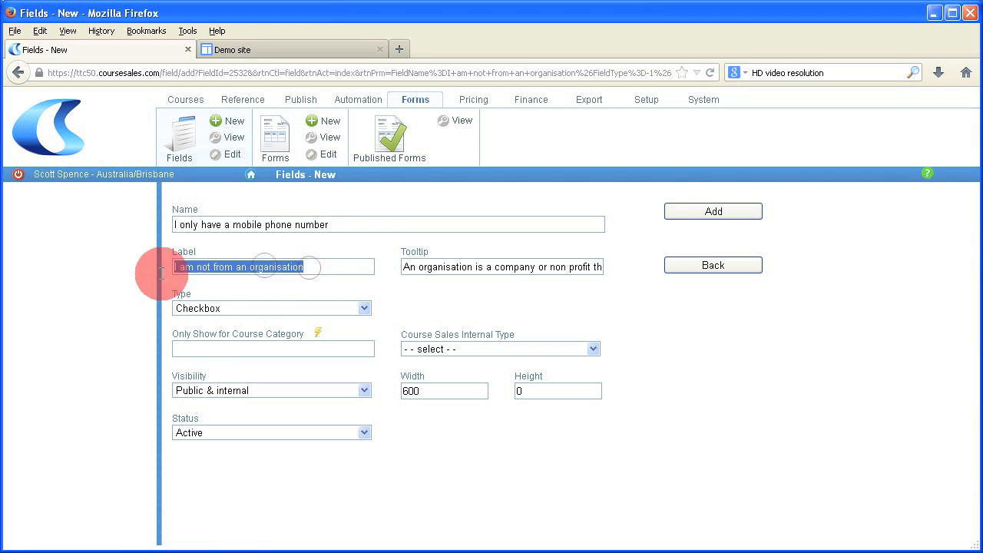
right_click(323, 267)
left_click(353, 320)
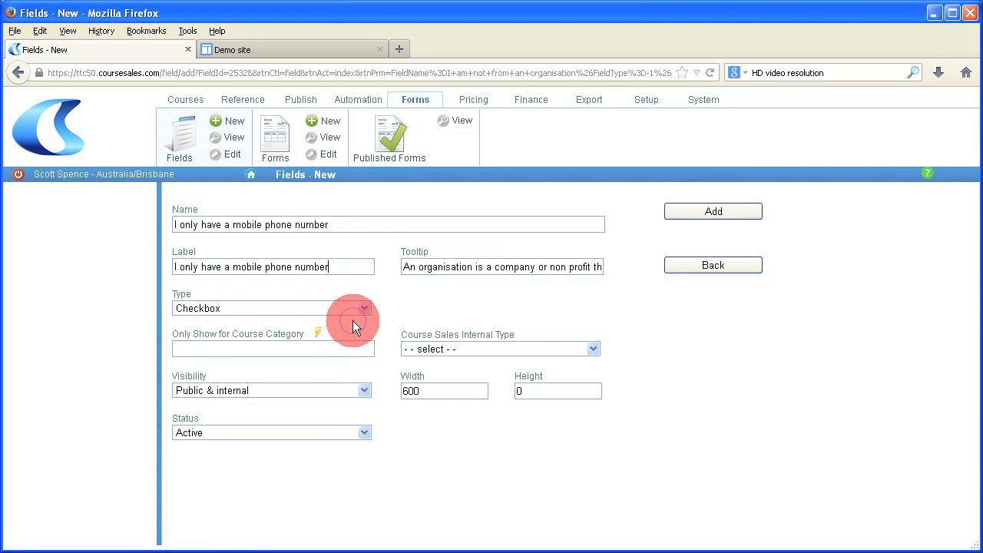
Step: Rewrite the tooltip to ask whether the user prefers to be contacted only on their mobile
left_click(405, 268)
left_click_drag(404, 268, 622, 274)
key("Delete")
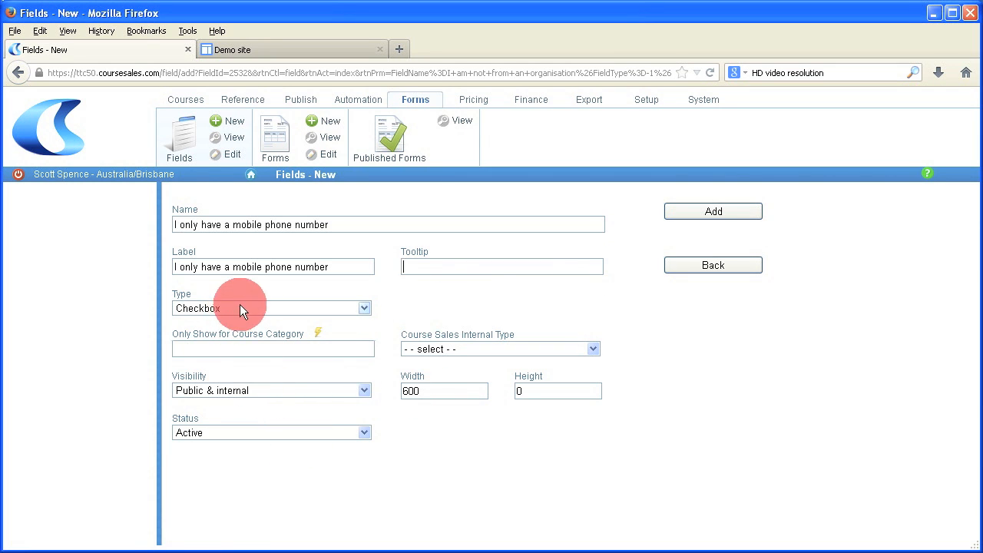
type("Let us know if yo")
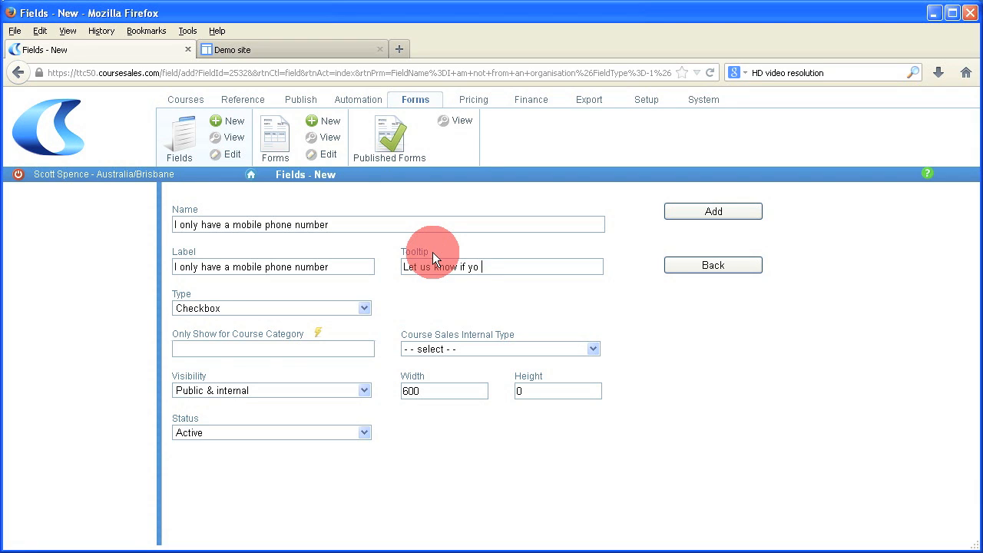
type("u only have a mobiel")
type("would prefer")
type(" for us to on")
type("ly contact you n")
type(" your")
key("BackSpace")
key("BackSpace")
key("BackSpace")
key("BackSpace")
key("BackSpace")
key("BackSpace")
type("on your mobile")
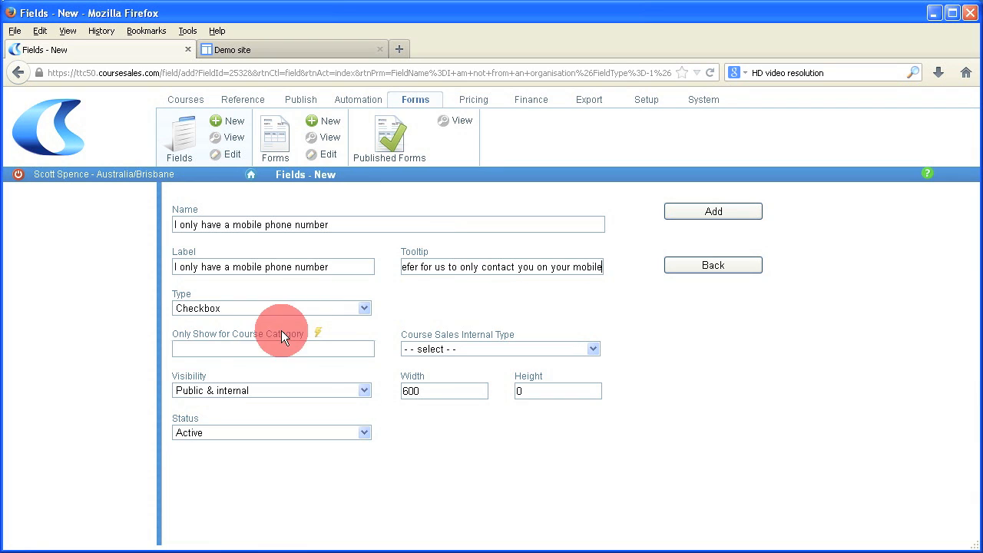
Step: Add the 'I only have a mobile phone number' field and go to the Forms list
left_click(730, 213)
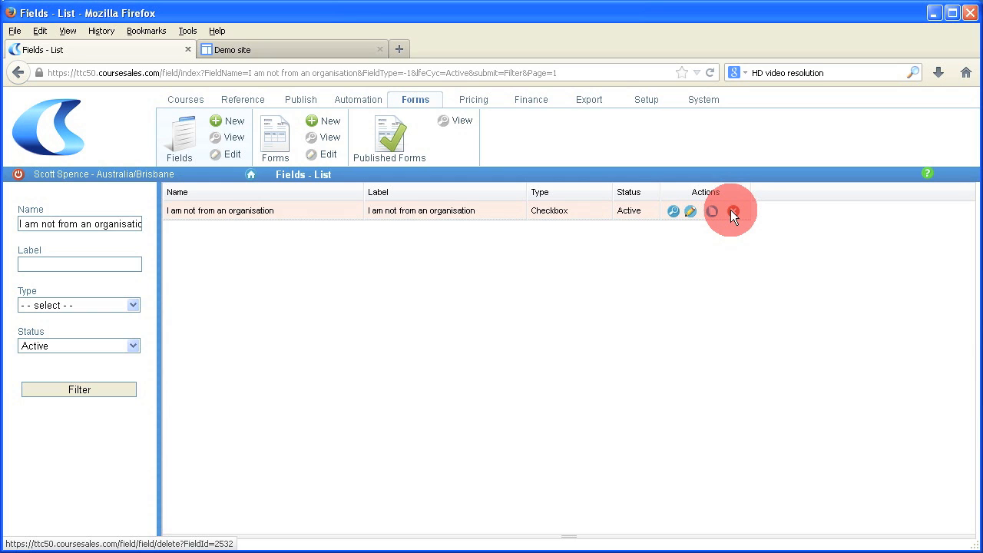
left_click(275, 132)
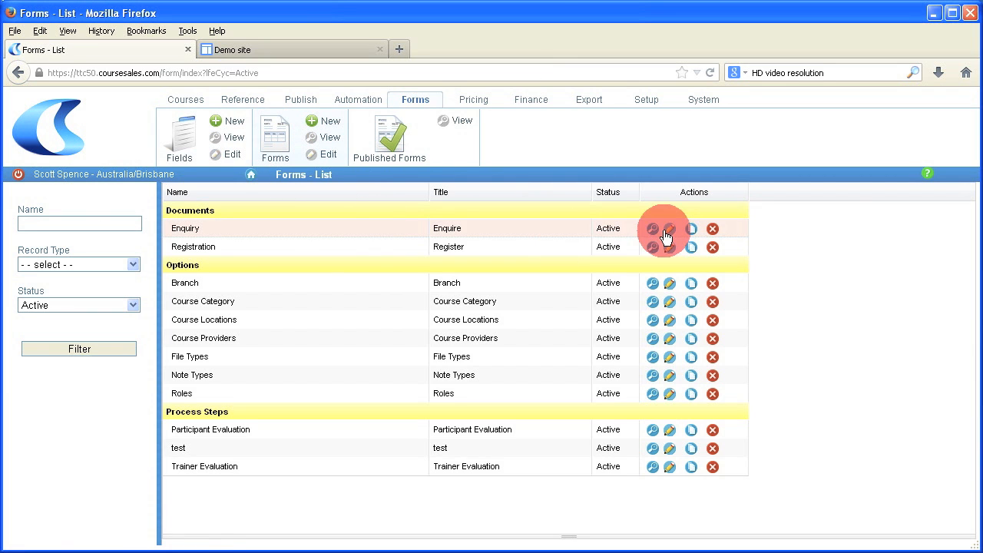
Step: In the Enquiry form, insert a row below surname holding 'I am not from an organisation'
left_click(669, 230)
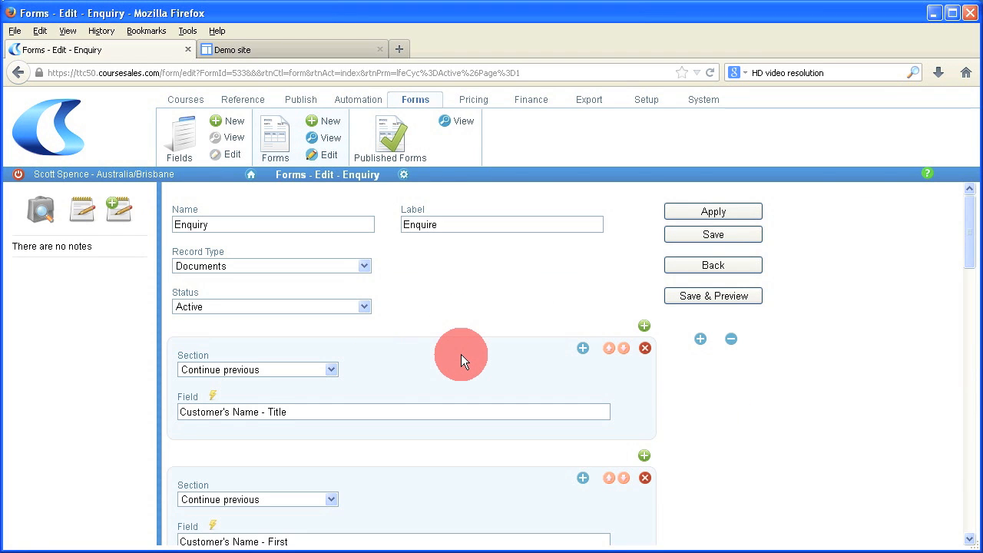
scroll(460, 353, "down", 5)
scroll(461, 357, "down", 4)
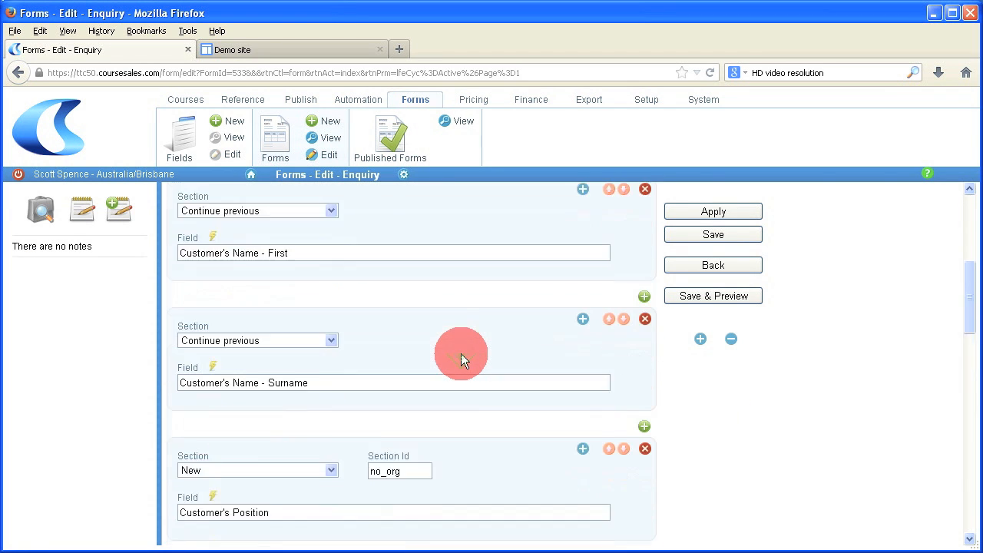
left_click(644, 311)
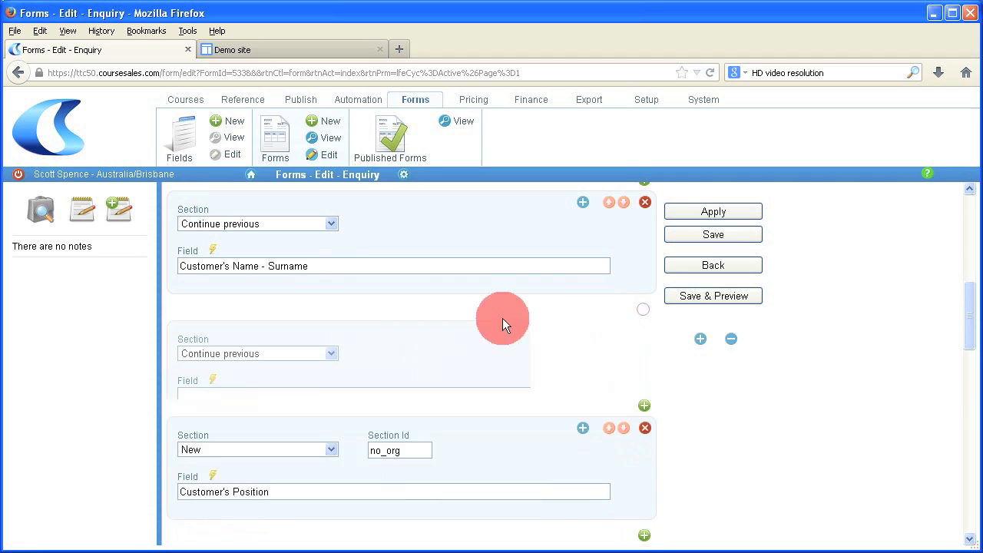
left_click(227, 397)
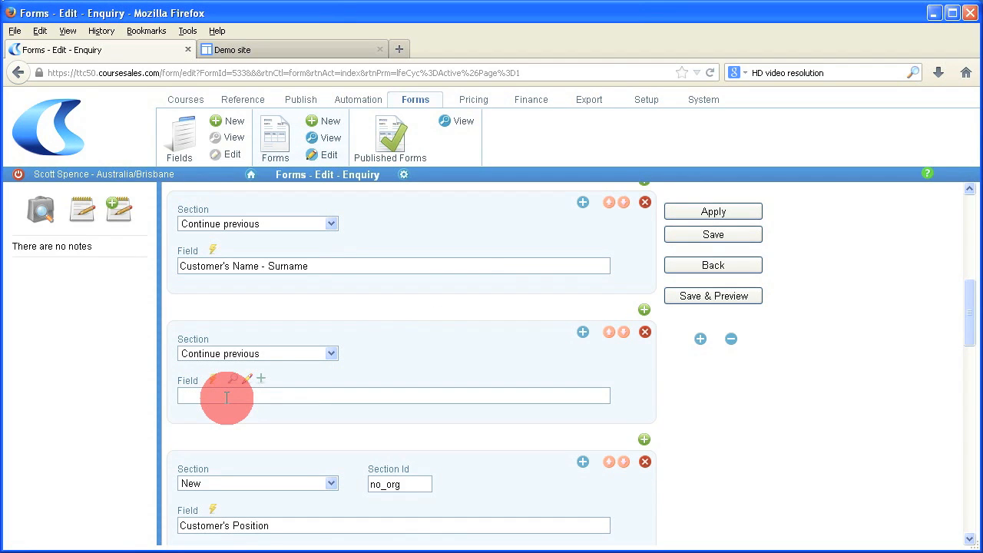
type("organisation")
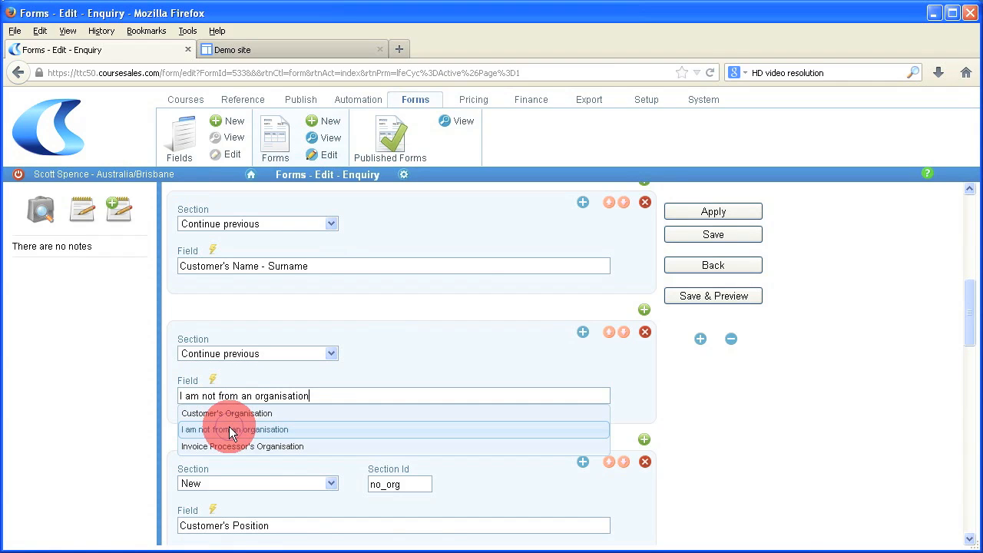
left_click(229, 426)
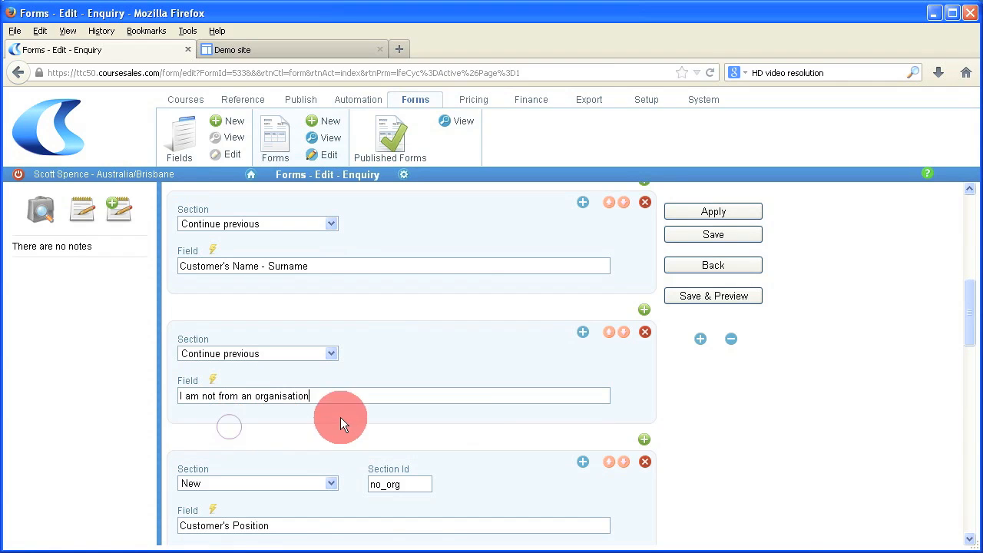
Step: Make that row a 'New using box with heading' section headed 'Which of the following describes you?'
left_click(313, 356)
left_click(289, 403)
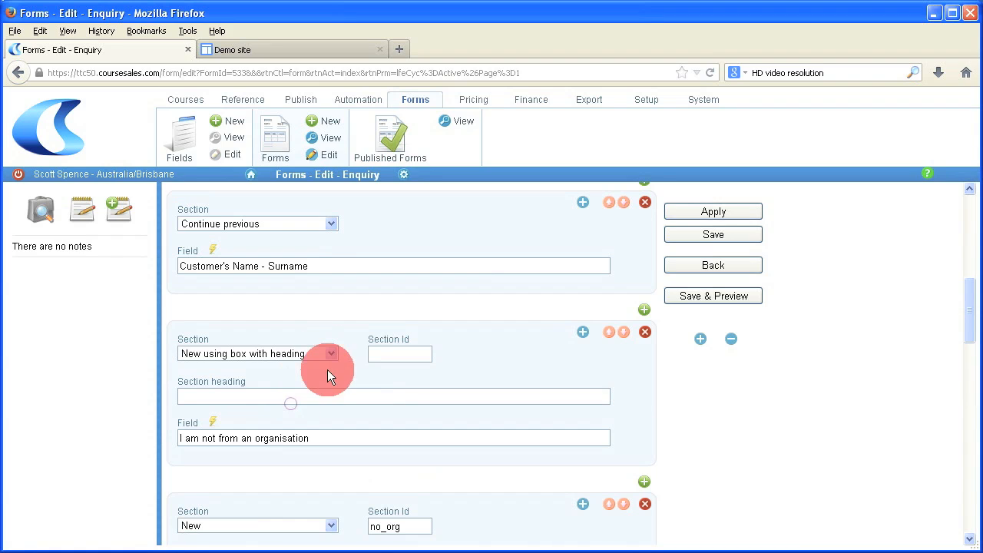
left_click(319, 392)
type("Which of")
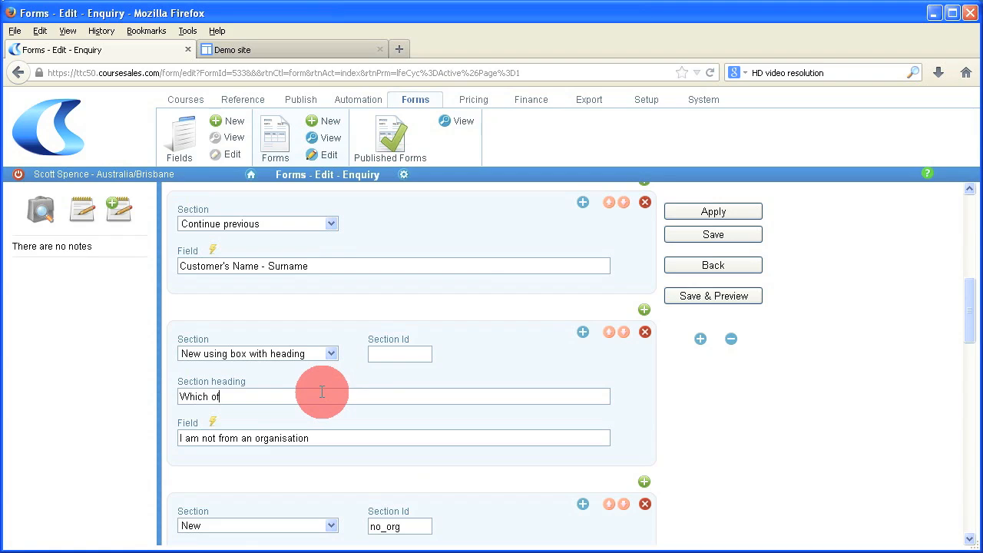
type(" the following describes you?")
left_click(643, 481)
Step: Fill two continuing rows with the student ID checkbox and then the mobile phone checkbox
scroll(640, 480, "down", 4)
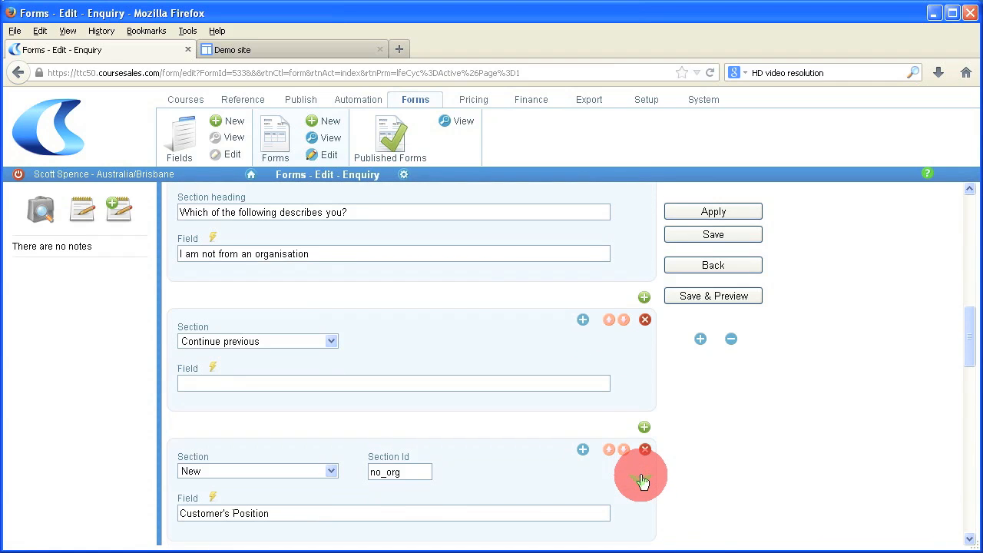
left_click(331, 384)
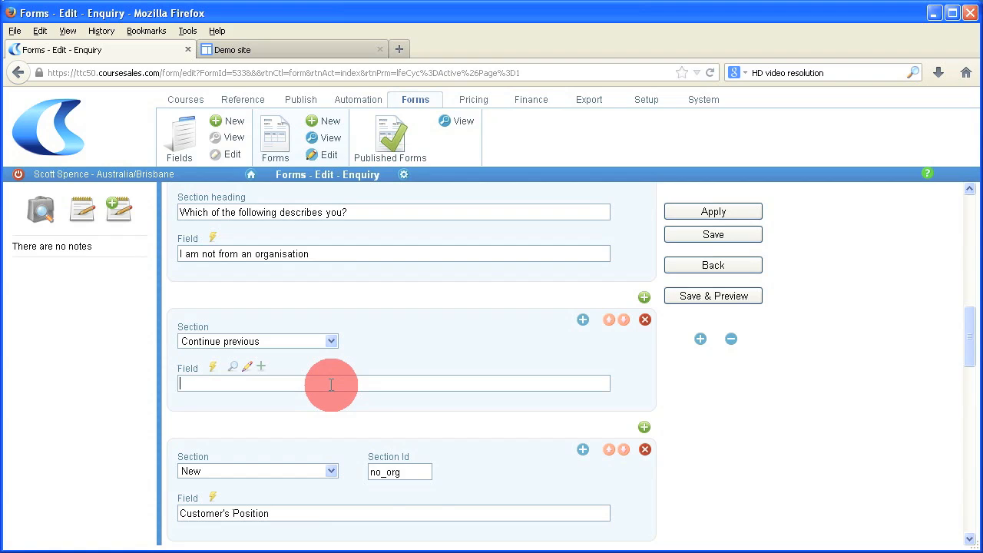
type("student ID number")
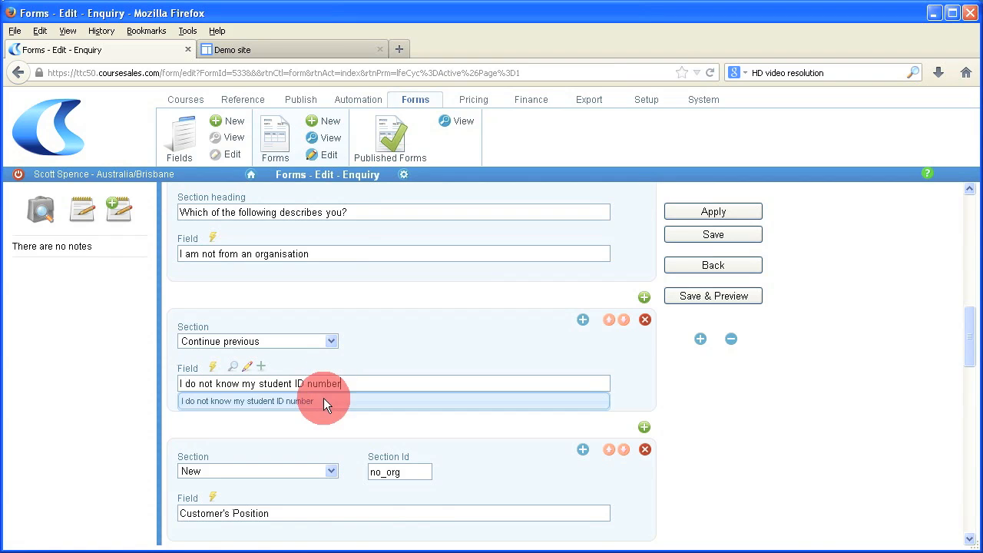
left_click(323, 398)
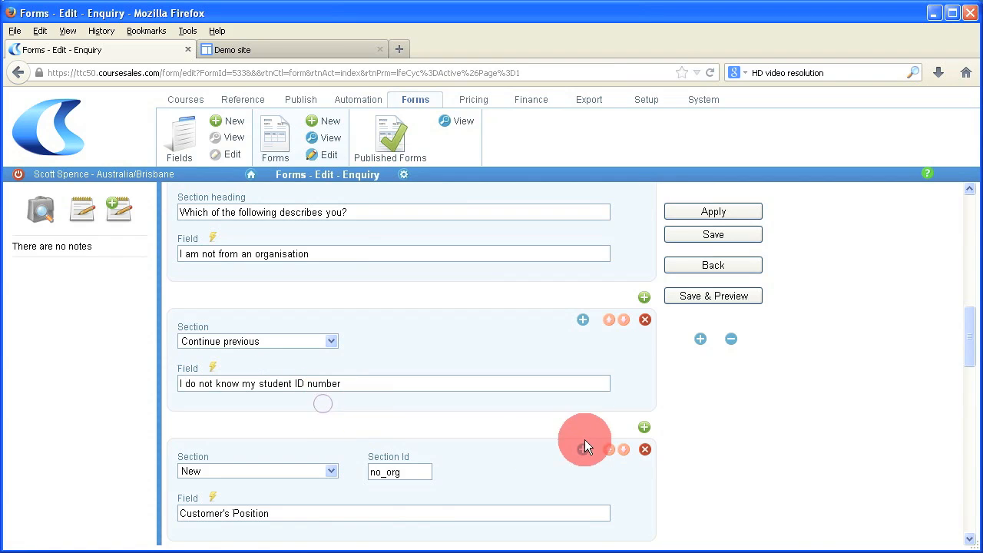
left_click(643, 426)
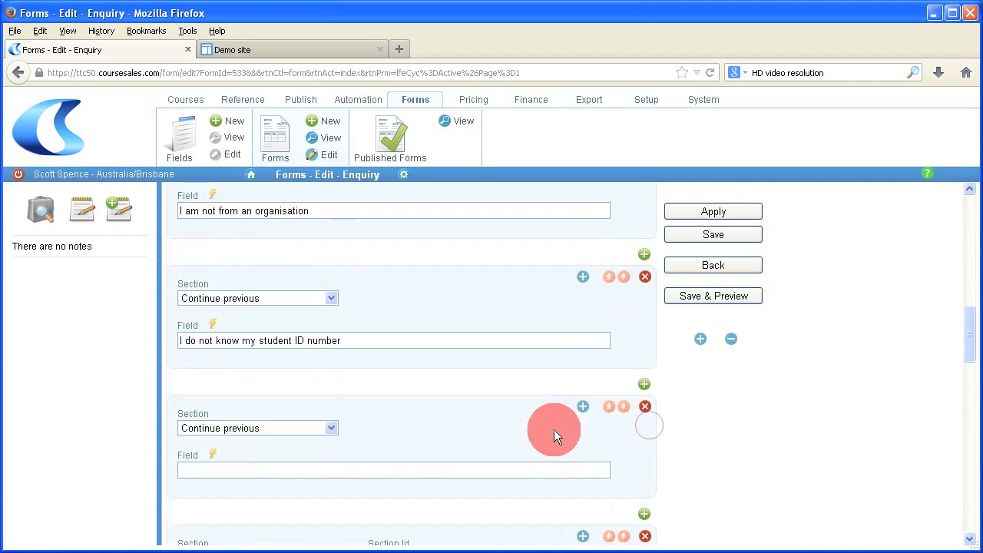
scroll(553, 429, "down", 3)
left_click(453, 403)
type("mobile phone number")
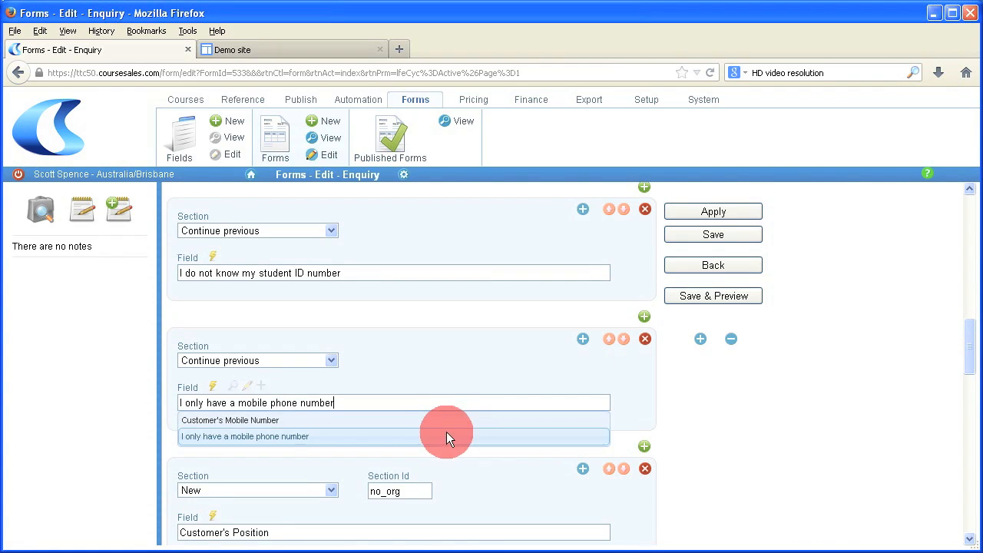
left_click(446, 436)
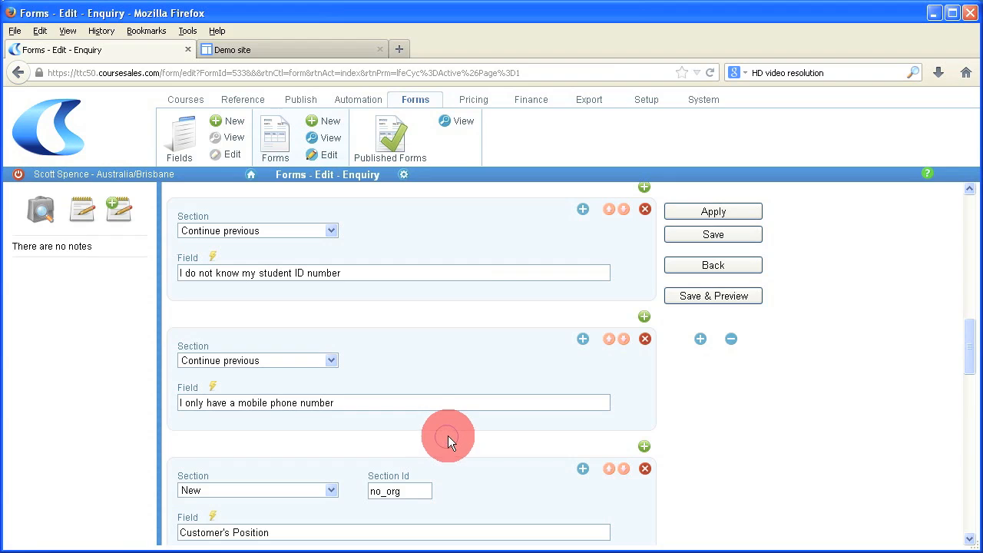
scroll(455, 427, "up", 4)
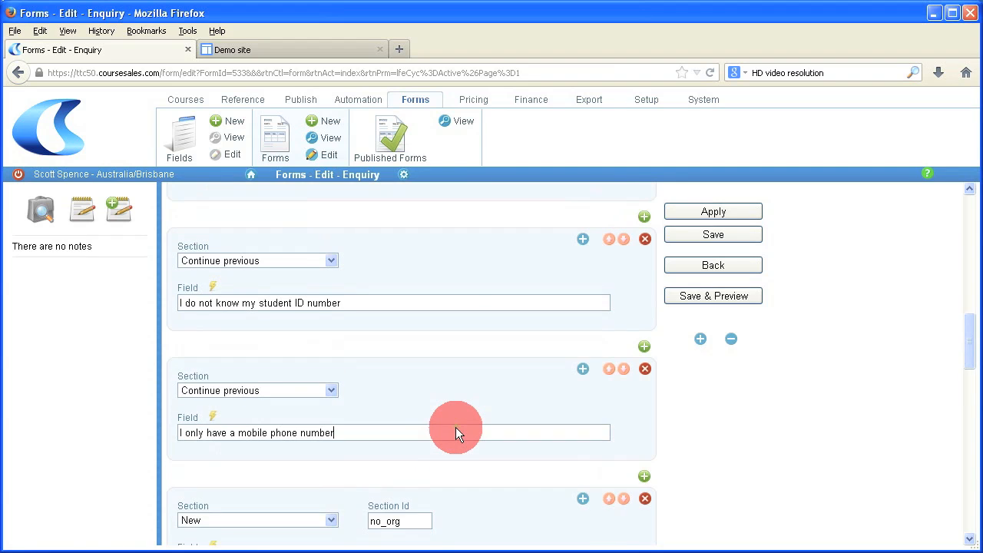
scroll(455, 414, "up", 2)
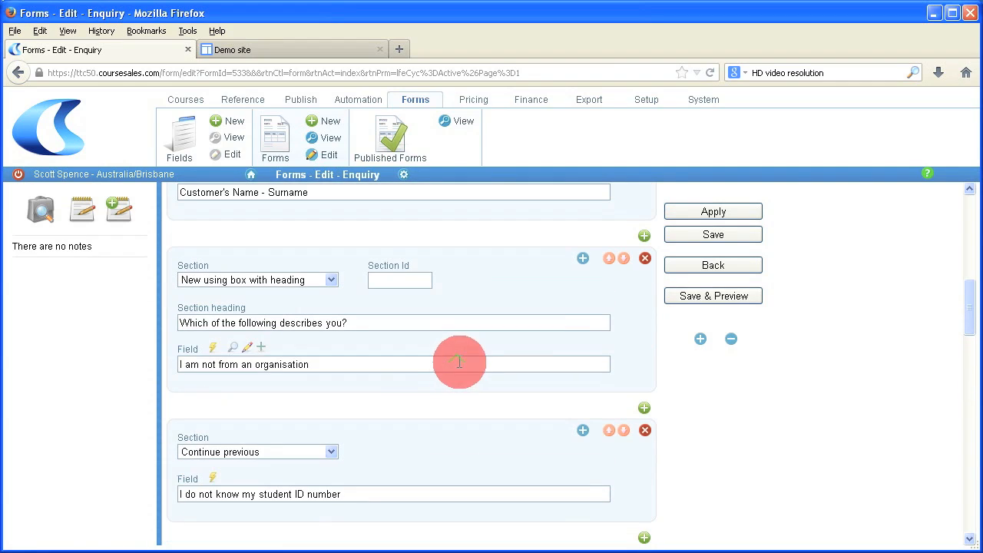
Step: Give the organisation option the toggle name hide_org
left_click(588, 260)
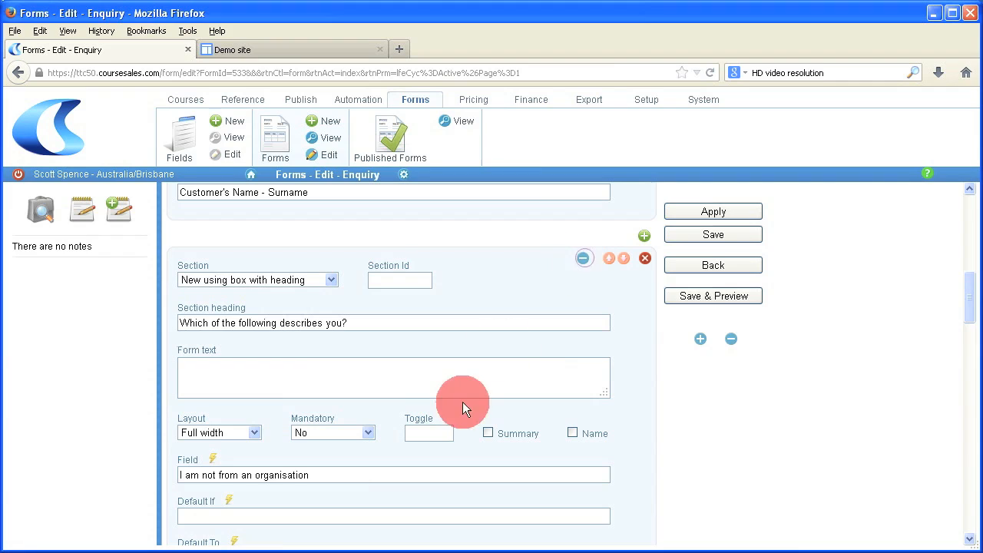
left_click(430, 437)
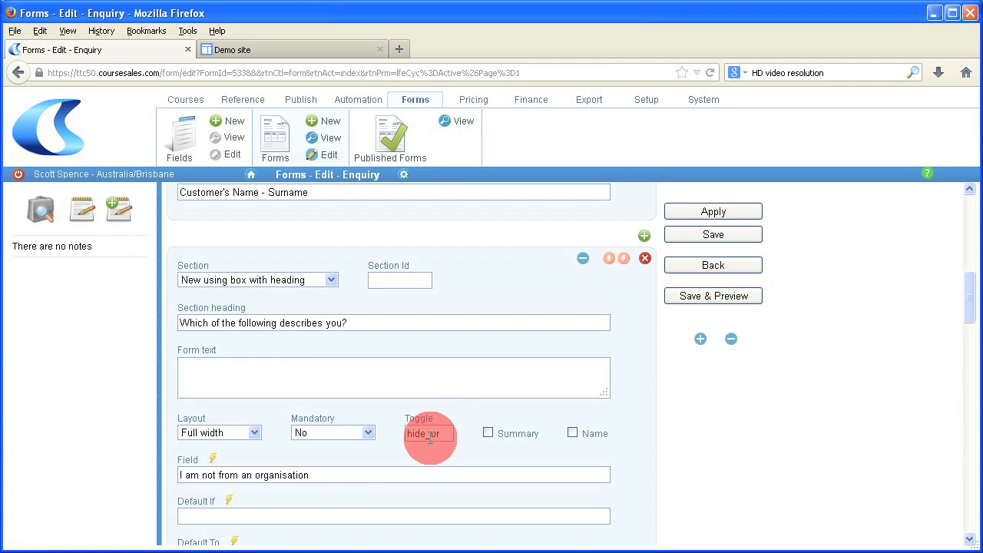
type("hide_org")
scroll(434, 441, "down", 5)
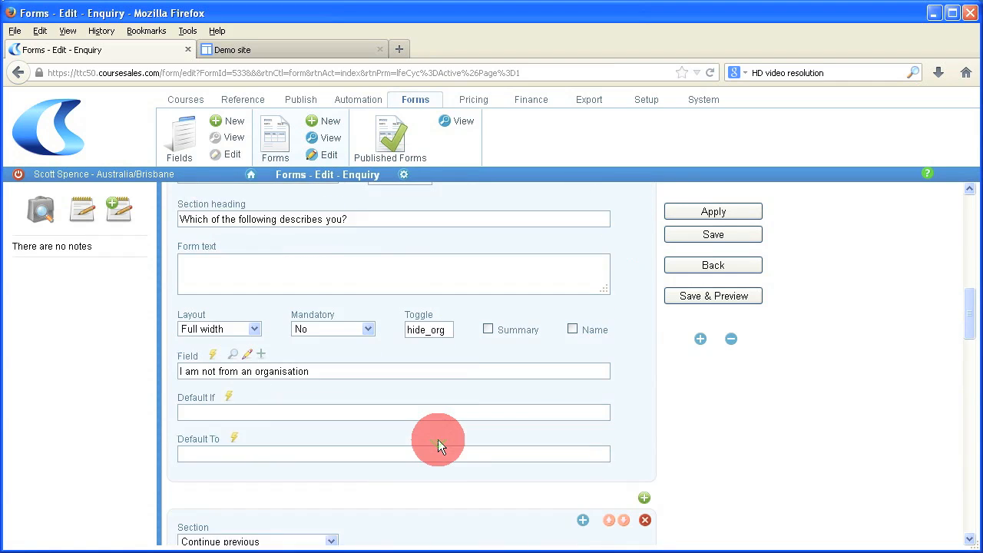
scroll(437, 439, "down", 4)
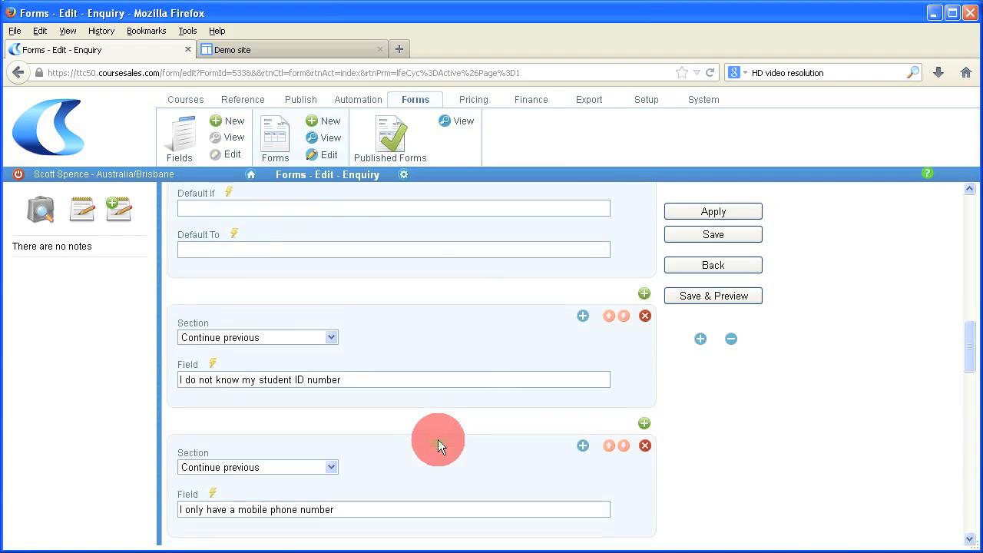
Step: Give the student ID option the toggle name hide_studid
left_click(582, 292)
scroll(453, 380, "down", 2)
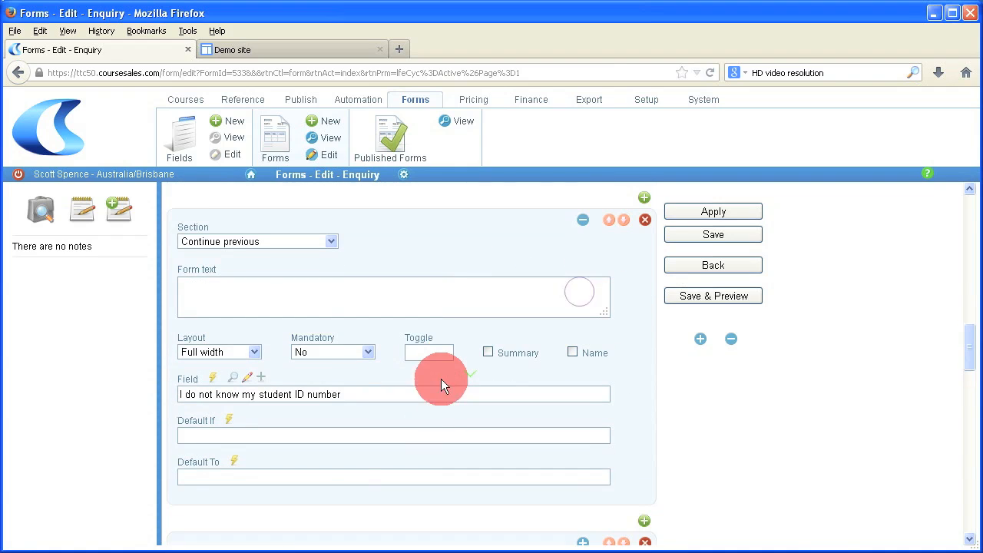
left_click(419, 351)
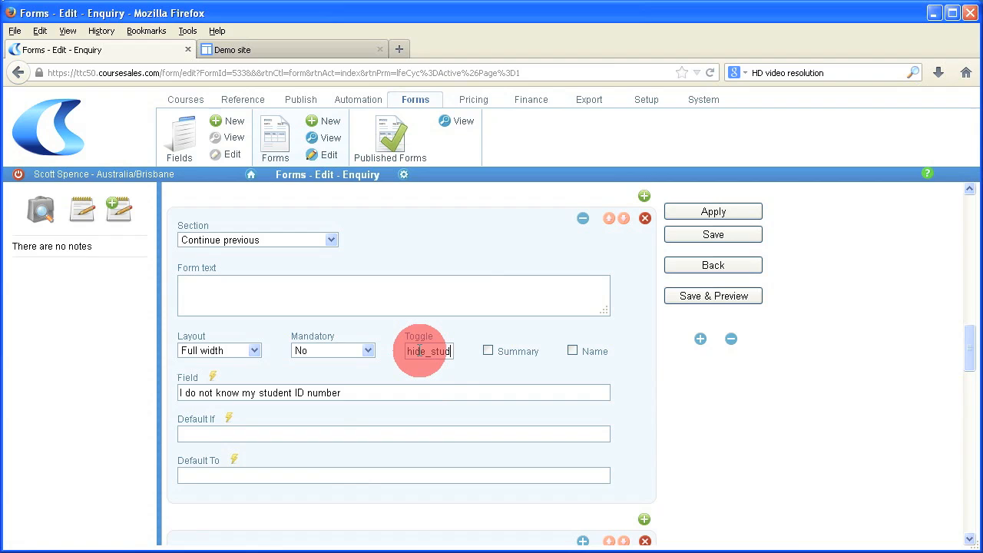
type("id")
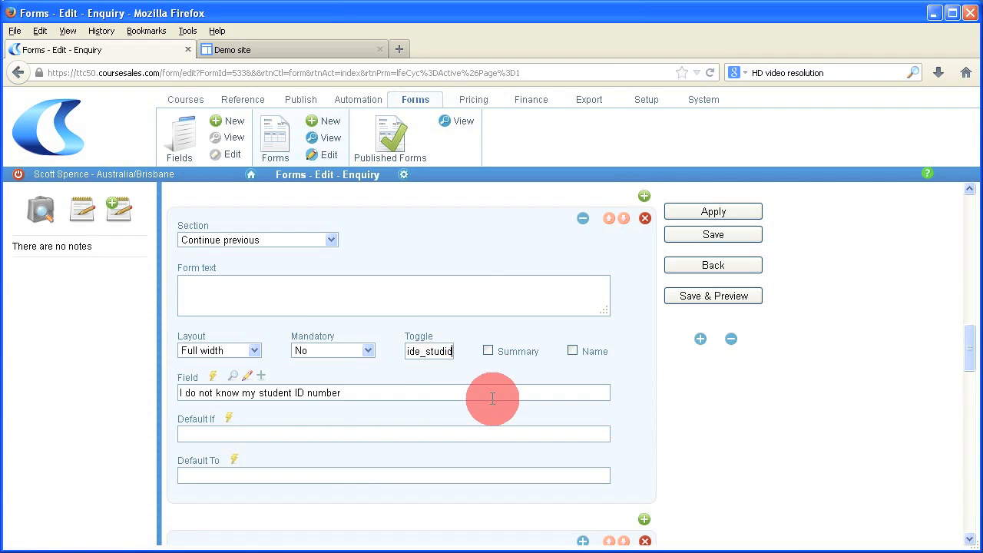
scroll(492, 397, "down", 4)
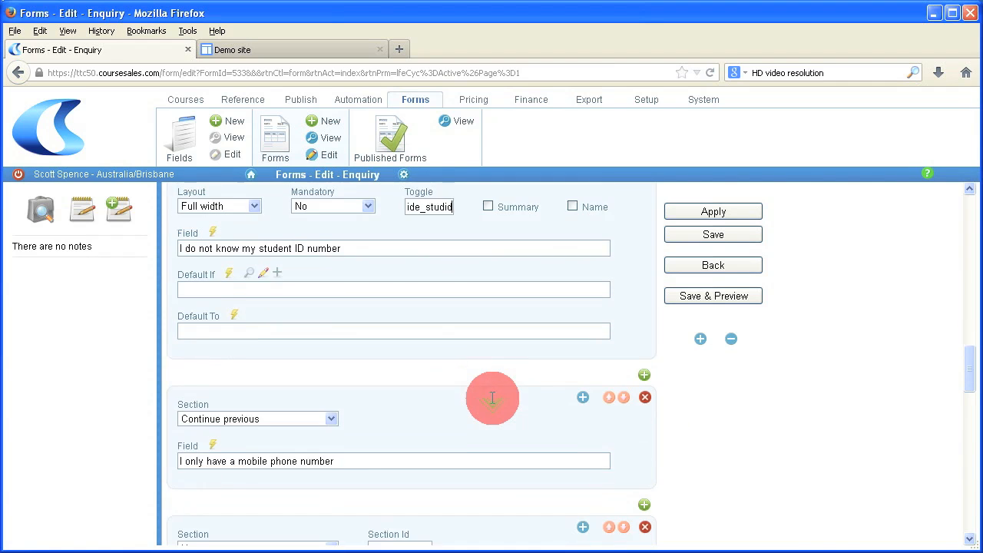
scroll(492, 398, "down", 3)
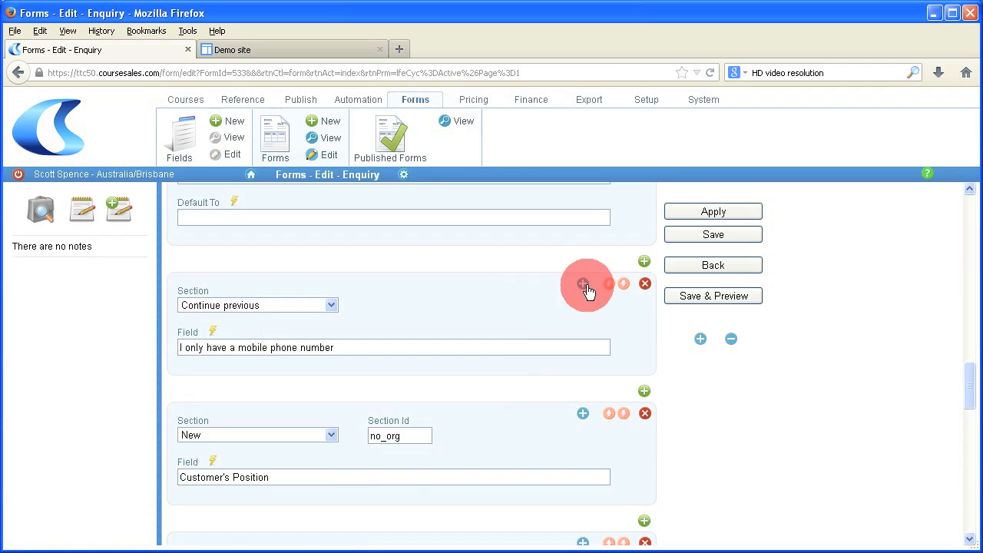
Step: Give the mobile phone option the toggle name hide_phone
left_click(584, 285)
left_click(432, 415)
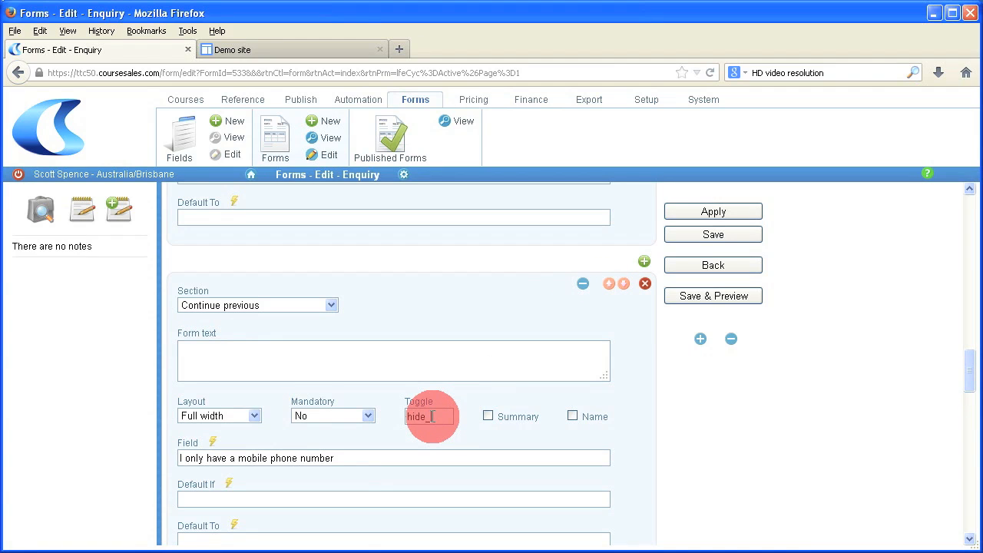
type("hide_phone")
scroll(440, 417, "down", 5)
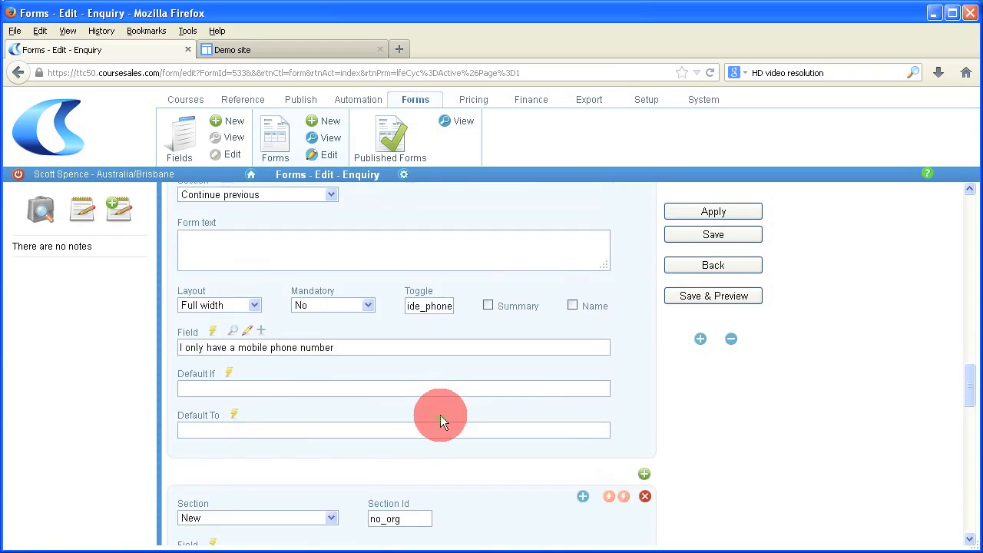
scroll(440, 415, "down", 5)
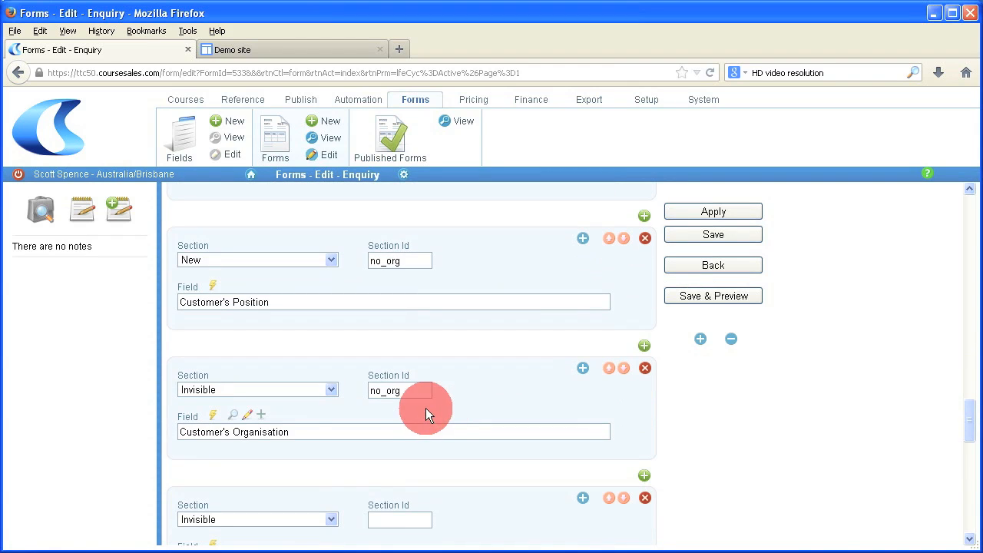
Step: Add a section below Customer's Position and start a new field named 'Student ID'
scroll(447, 368, "down", 2)
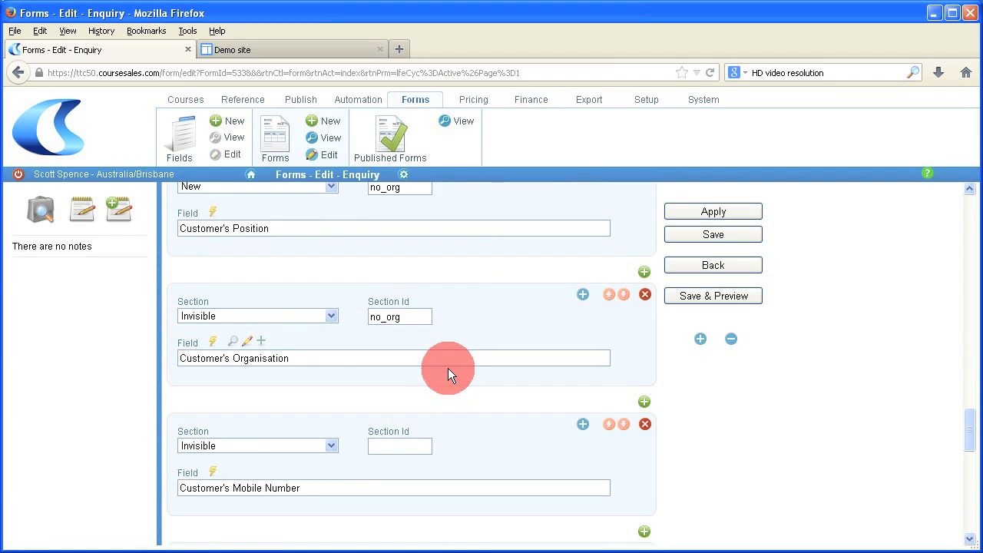
scroll(448, 368, "up", 2)
left_click(644, 347)
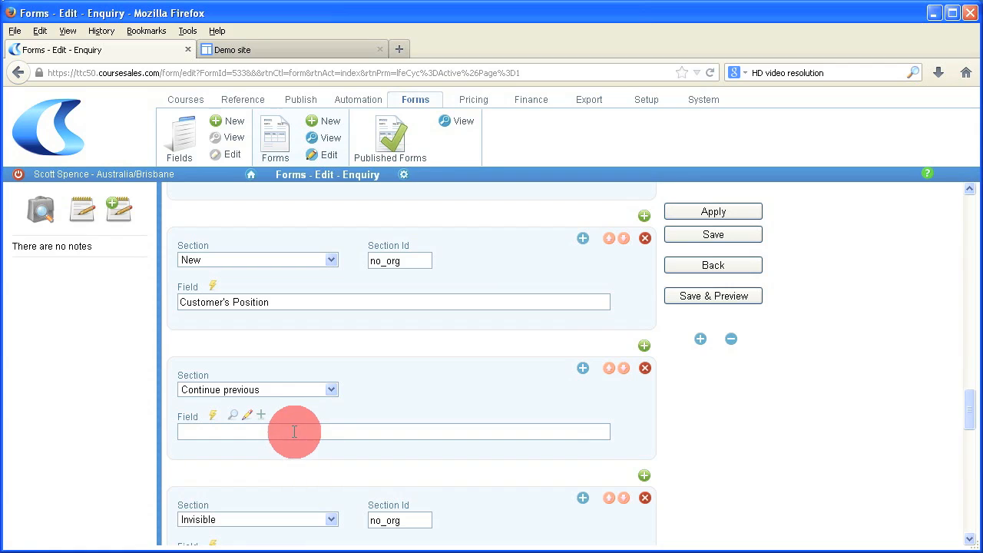
left_click(262, 415)
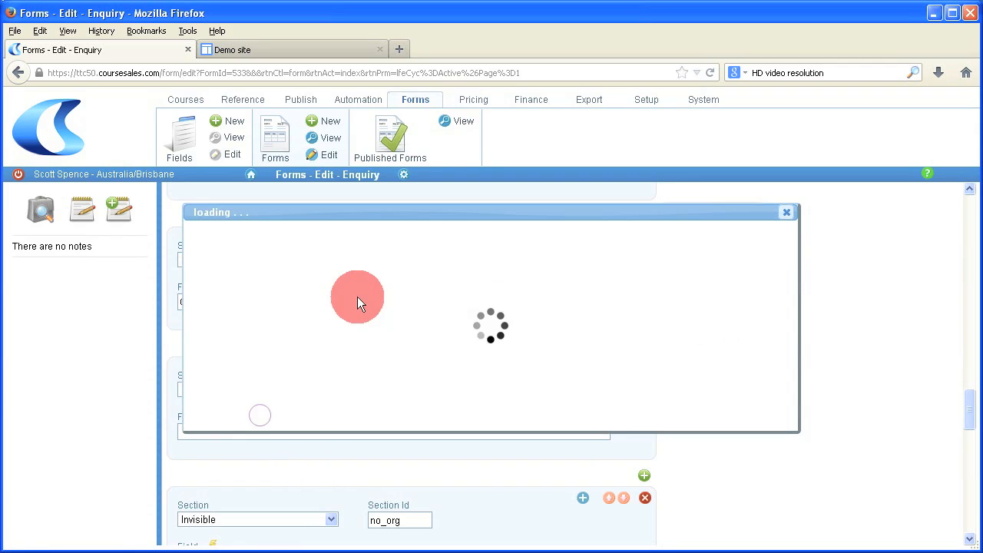
left_click(315, 253)
type("Student IDStud")
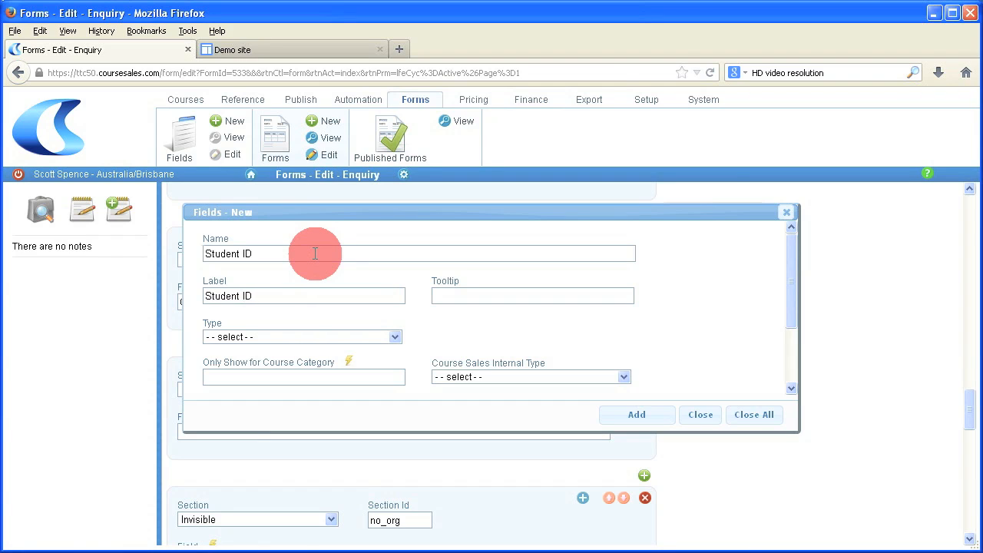
Step: Make Student ID an Active Text field, width 600, Public & internal, and add it
left_click(293, 336)
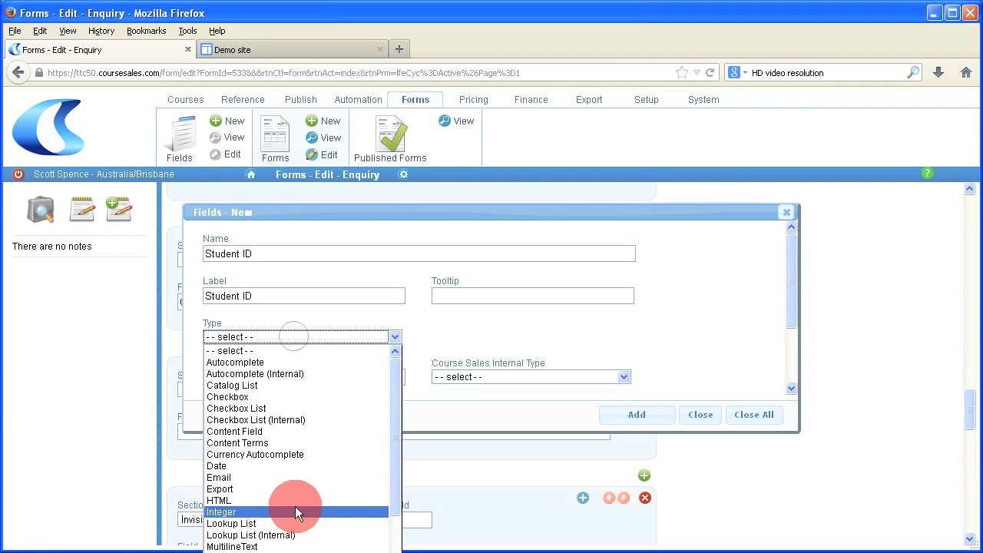
scroll(294, 509, "down", 2)
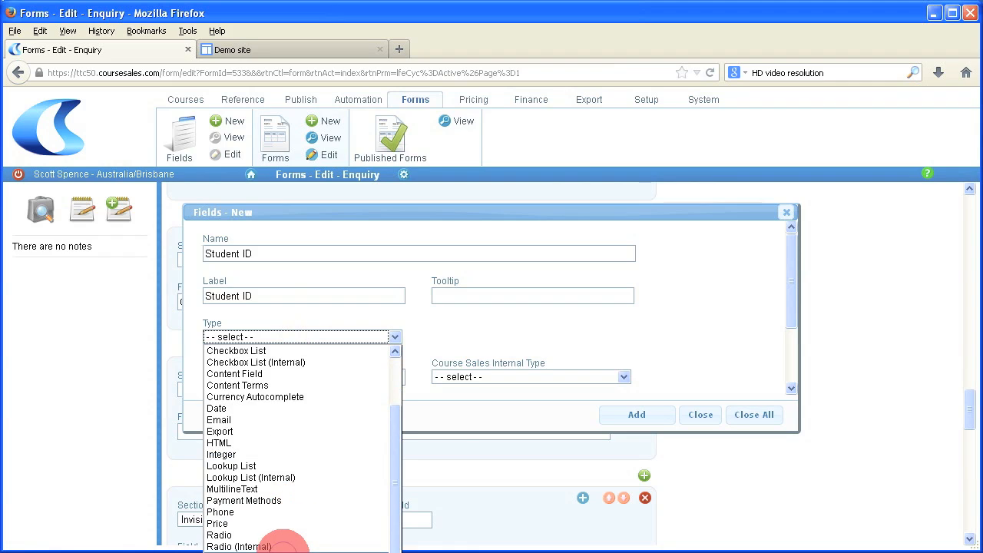
left_click(283, 546)
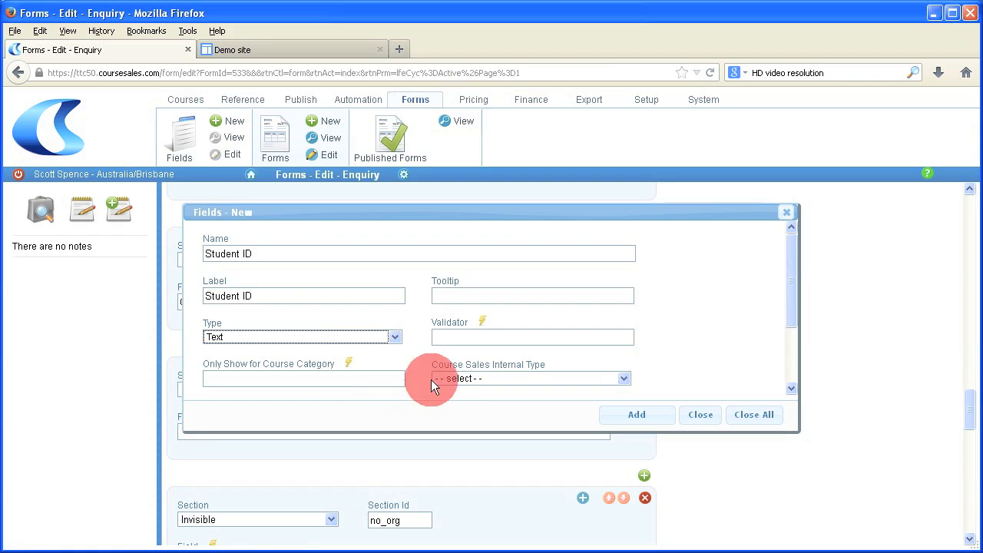
scroll(472, 379, "down", 1)
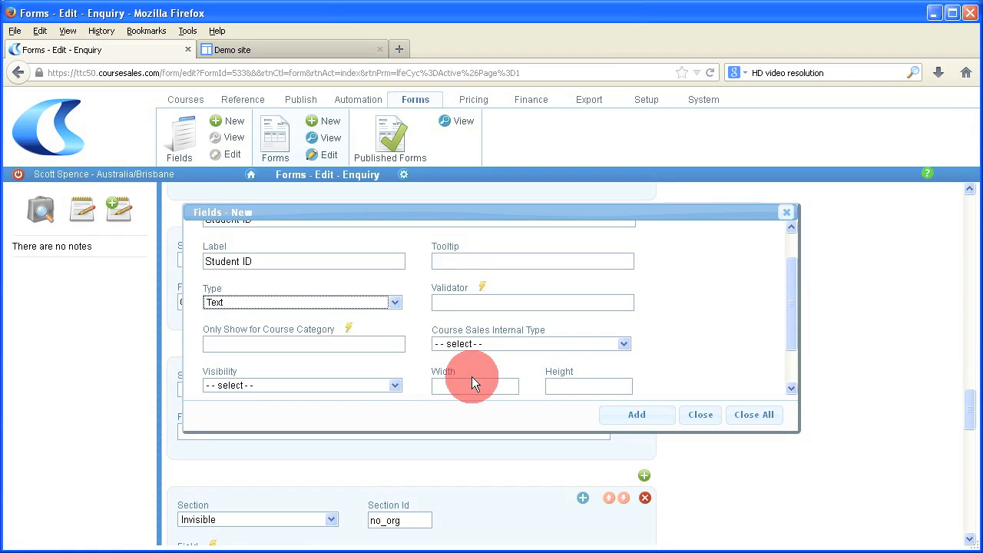
scroll(472, 376, "down", 1)
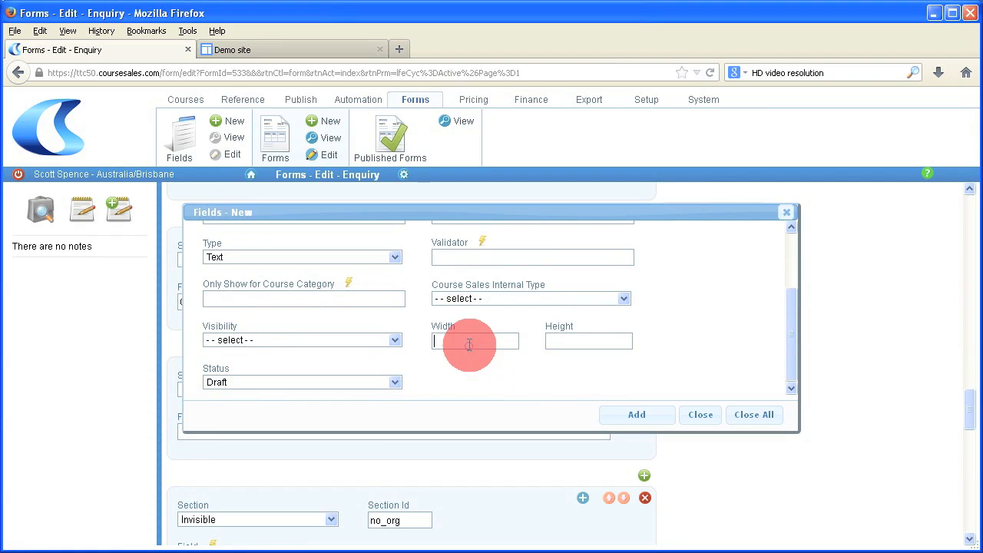
left_click(469, 345)
type("600")
left_click(381, 341)
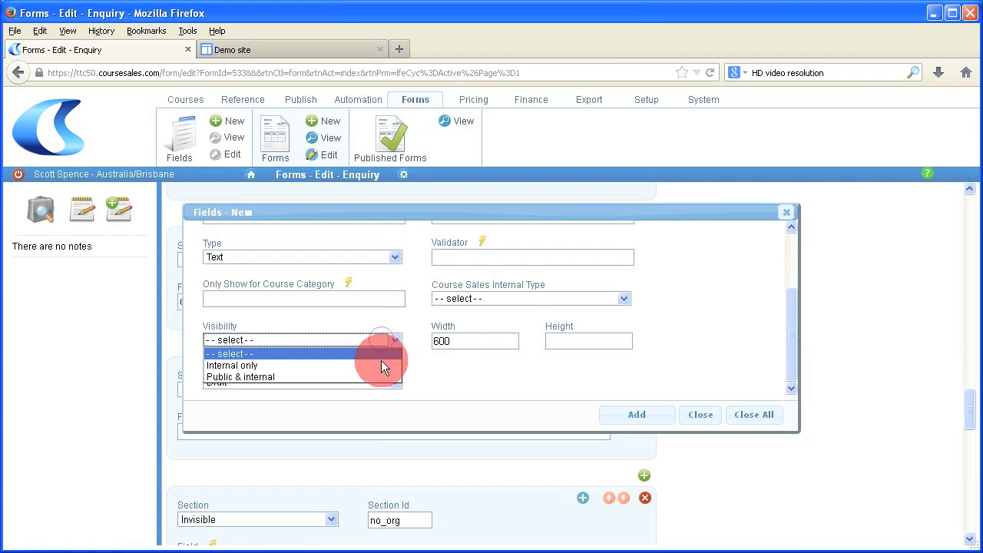
left_click(378, 376)
left_click(362, 383)
left_click(357, 412)
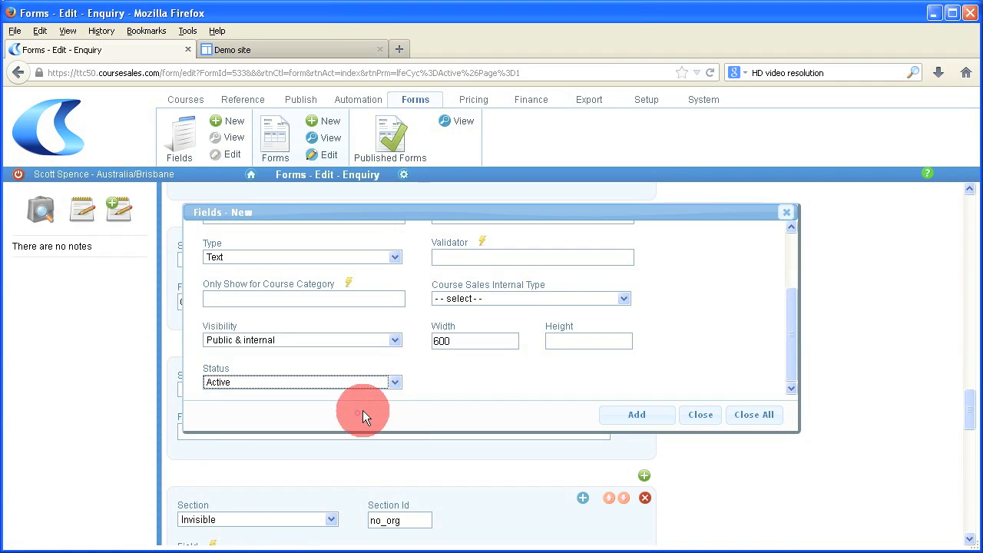
left_click(628, 418)
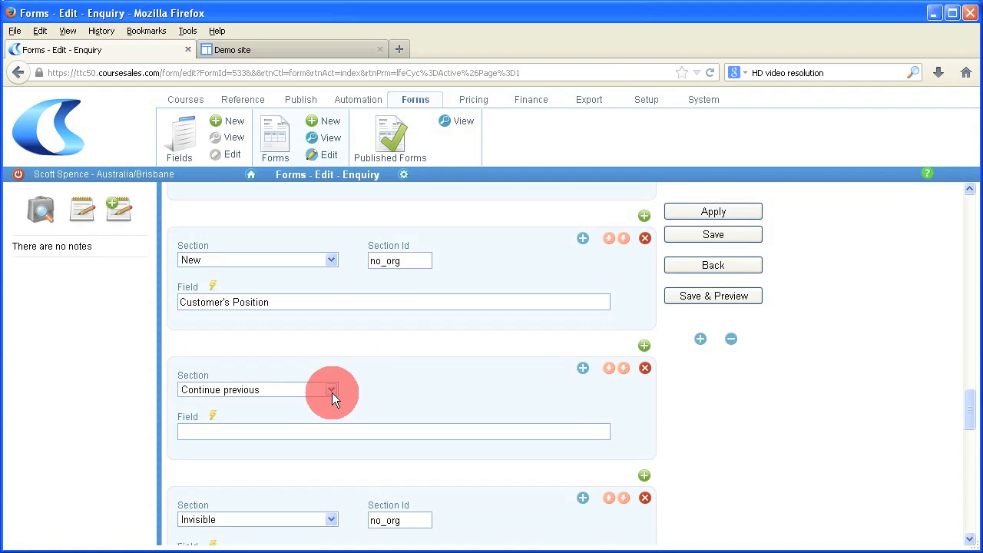
Step: Select Student ID as the field in the new section's empty slot
scroll(332, 393, "down", 2)
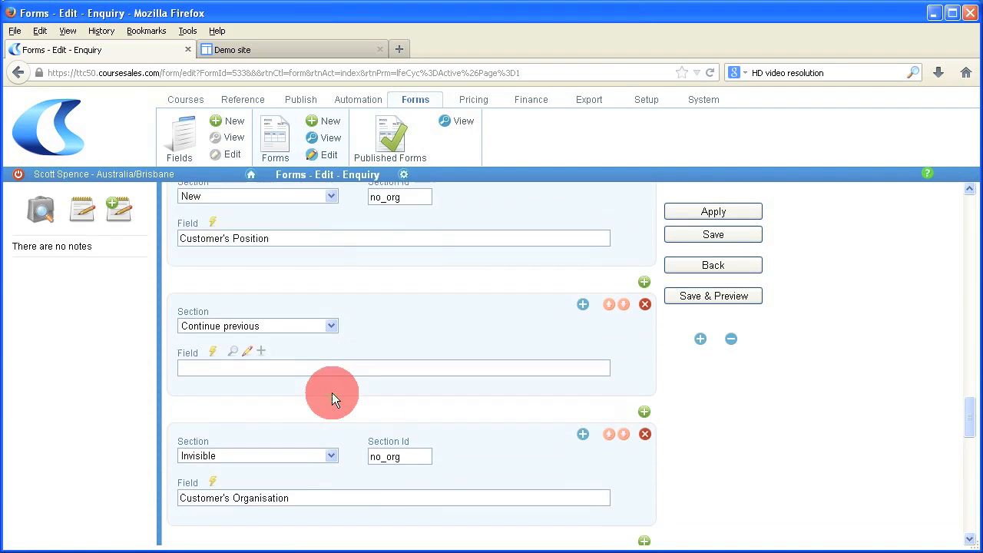
left_click(311, 358)
type("student")
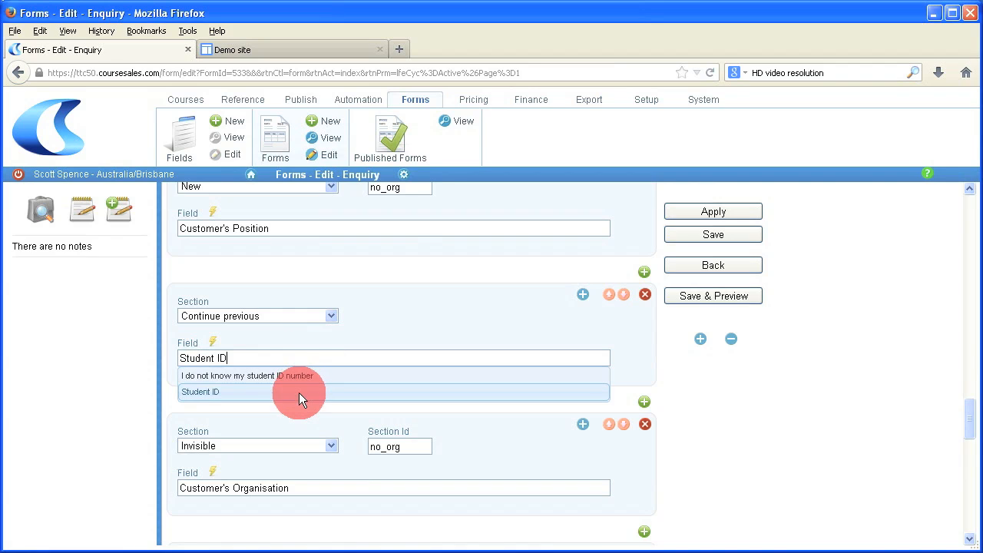
left_click(299, 392)
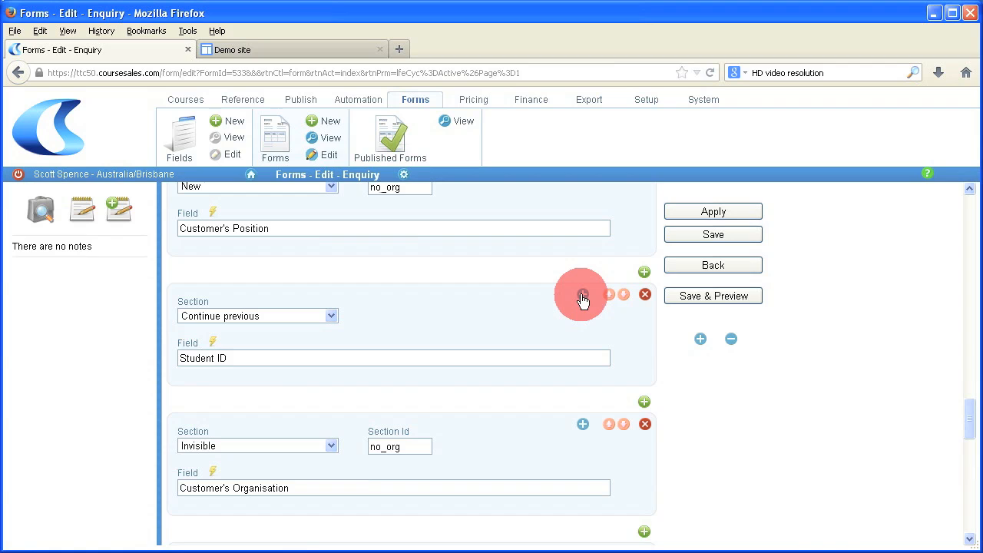
scroll(583, 301, "up", 1)
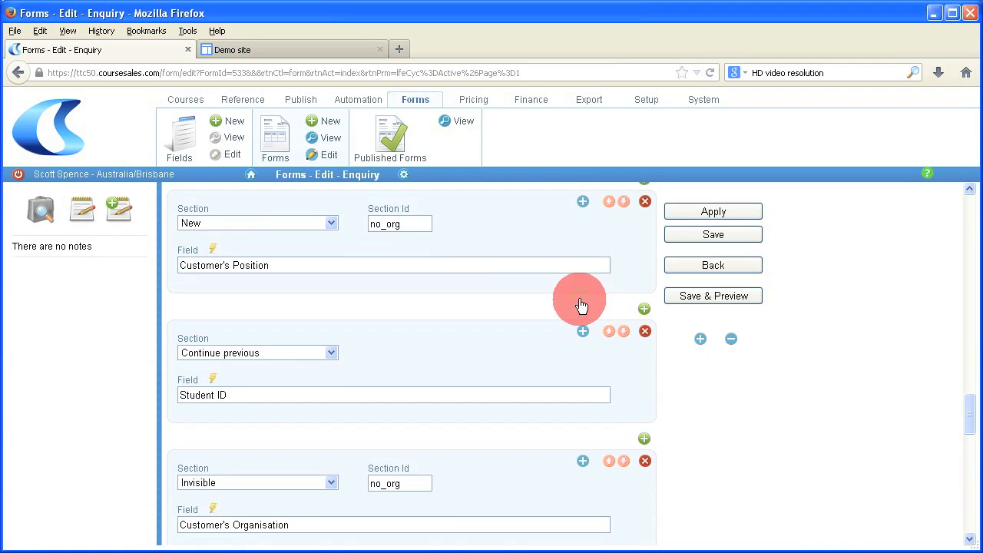
scroll(580, 299, "up", 1)
scroll(580, 299, "down", 1)
Step: Expand the Student ID block and edit its toggle value
left_click(584, 331)
left_click(439, 462)
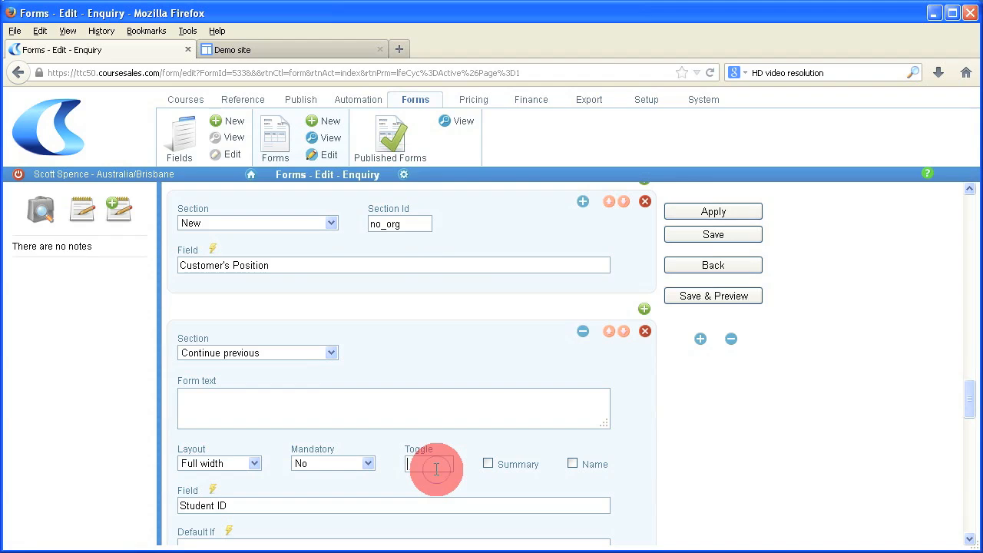
type("h")
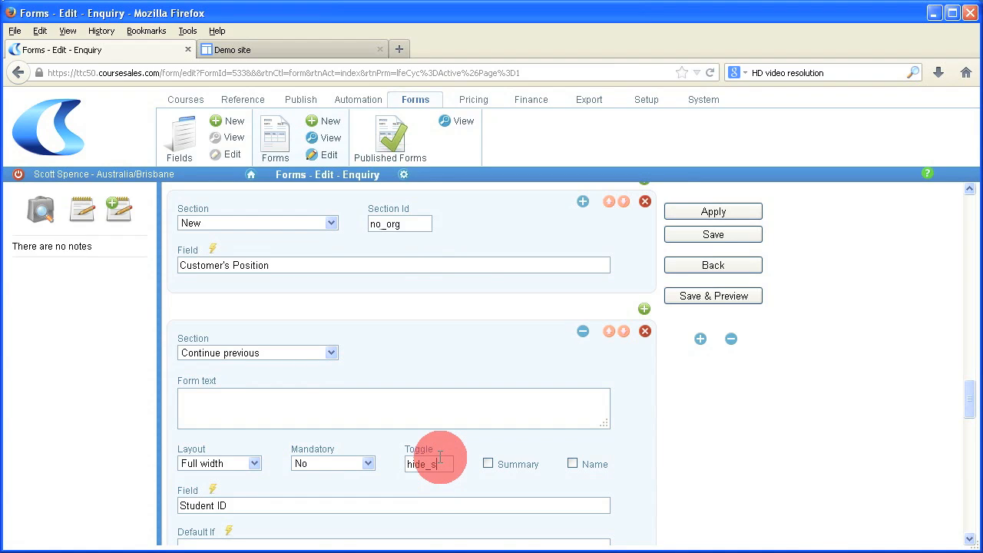
Step: Make the Student ID block an Invisible section with Section Id hide_studid
left_click(332, 355)
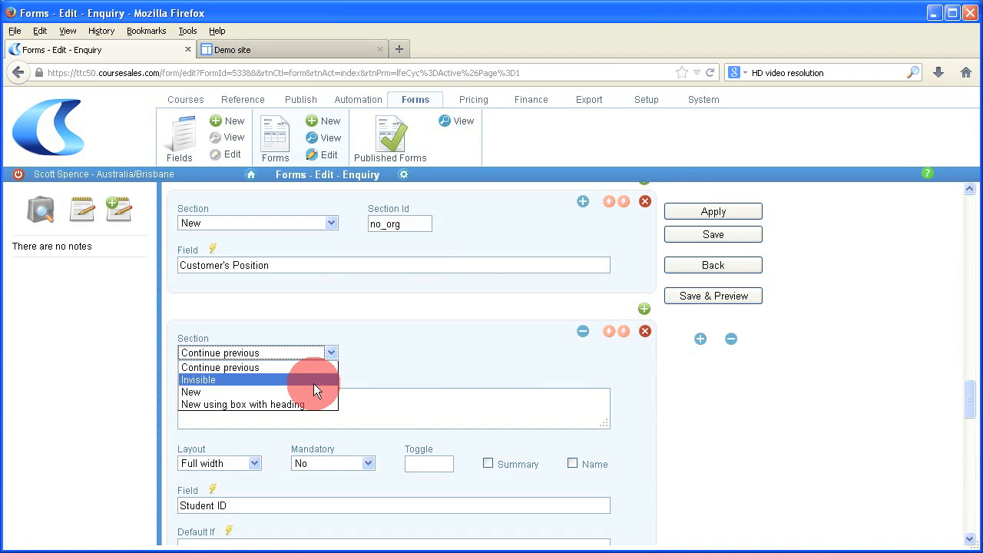
left_click(313, 382)
left_click(376, 352)
type("studid")
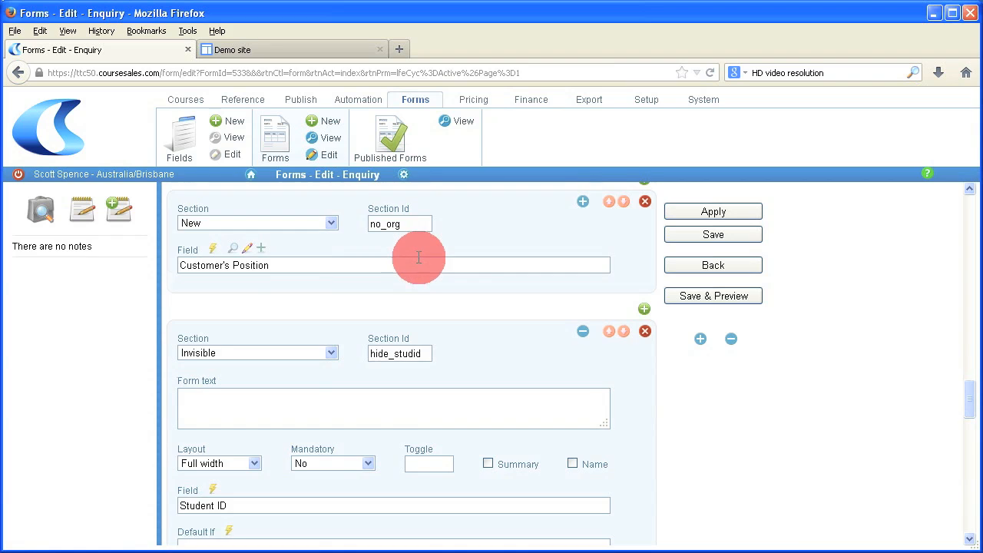
scroll(416, 261, "down", 1)
scroll(418, 268, "up", 5)
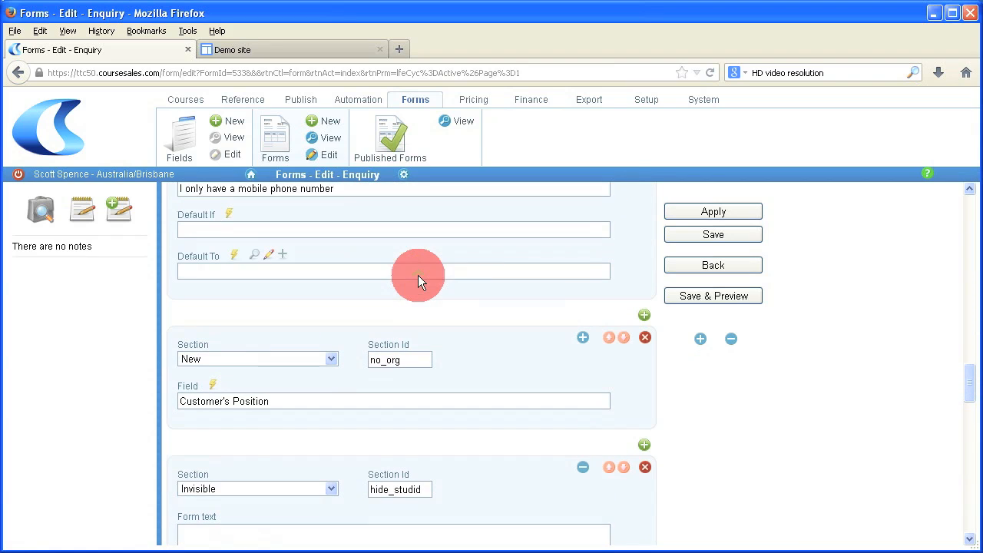
scroll(418, 280, "up", 1)
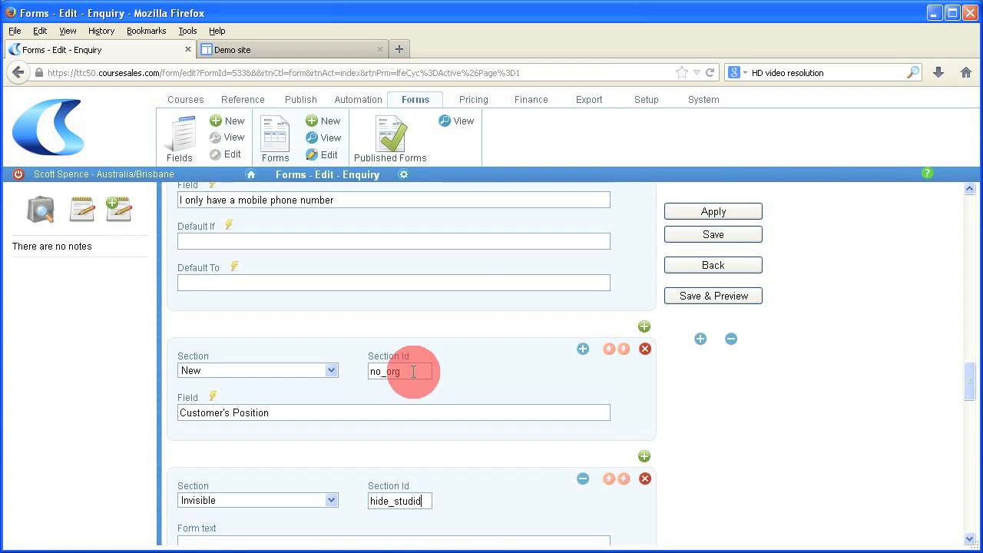
Step: Change the Customer's Organisation Section Id from no_org to hide_org
scroll(467, 433, "down", 3)
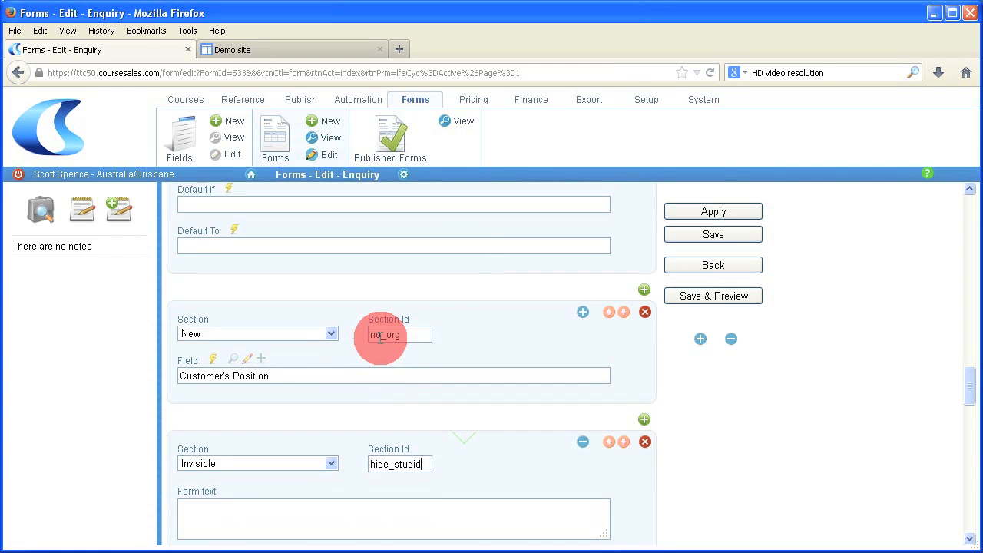
left_click_drag(388, 335, 360, 334)
type("hide")
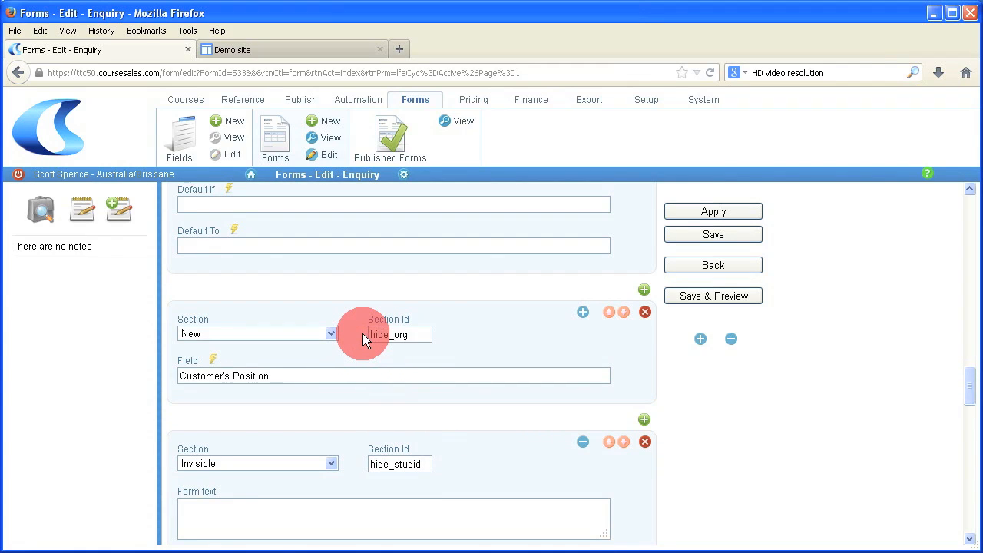
Step: Set the Customer's Business Phone Number Section Id to hide_phone
scroll(450, 399, "down", 4)
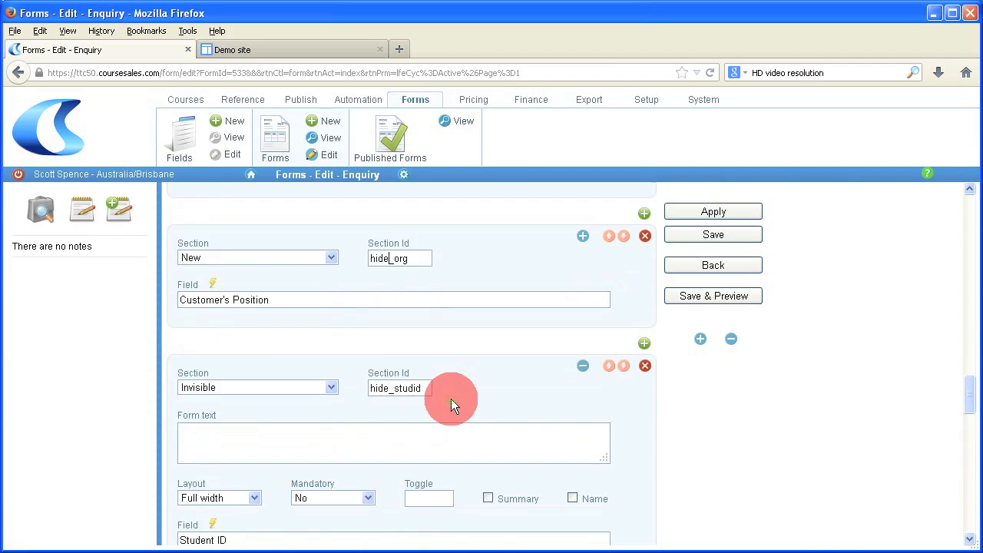
scroll(451, 399, "down", 3)
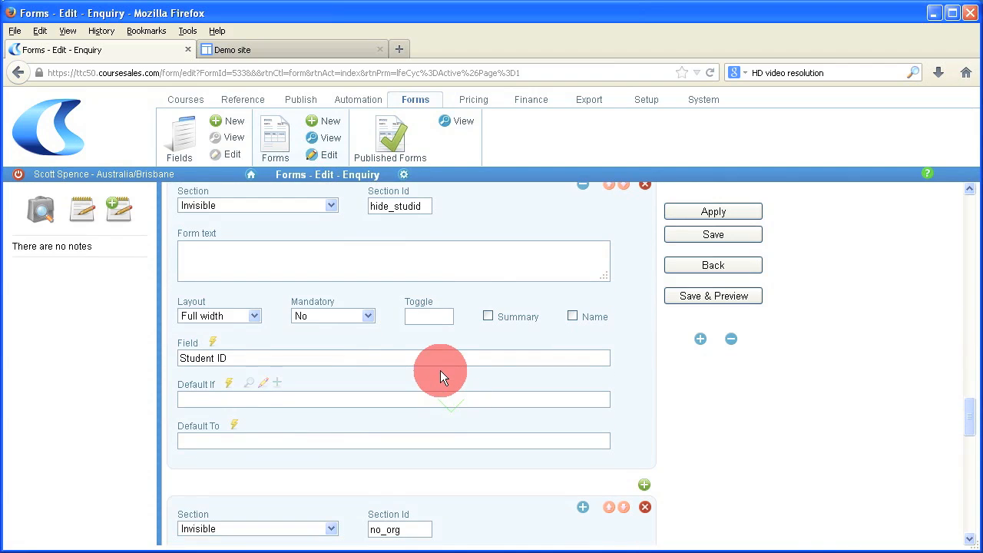
scroll(440, 370, "down", 3)
left_click_drag(381, 419, 360, 418)
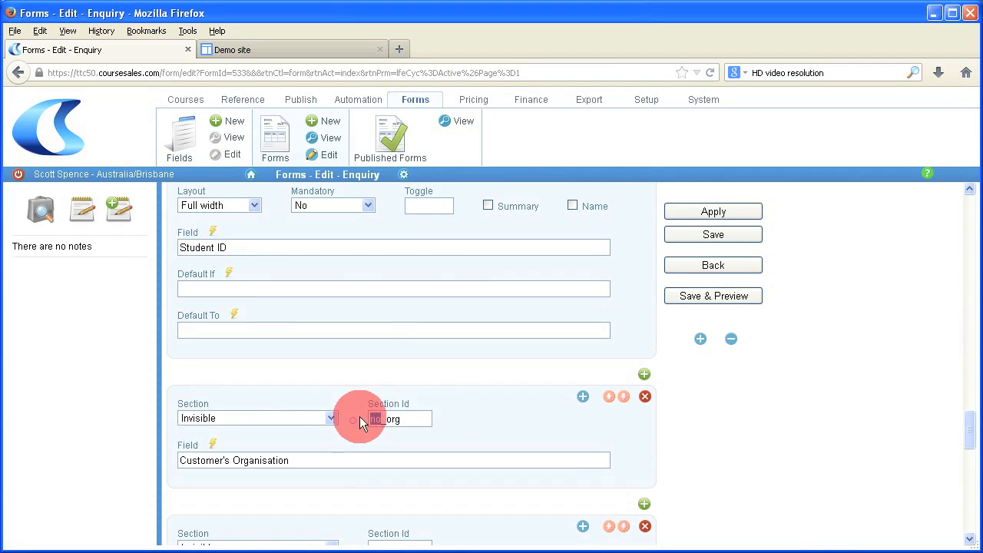
type("hide")
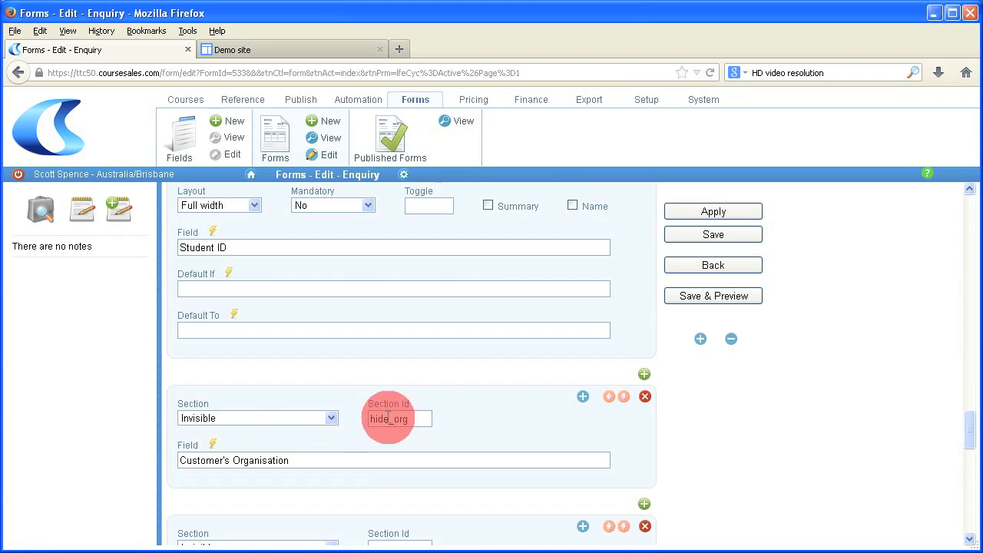
scroll(454, 417, "down", 6)
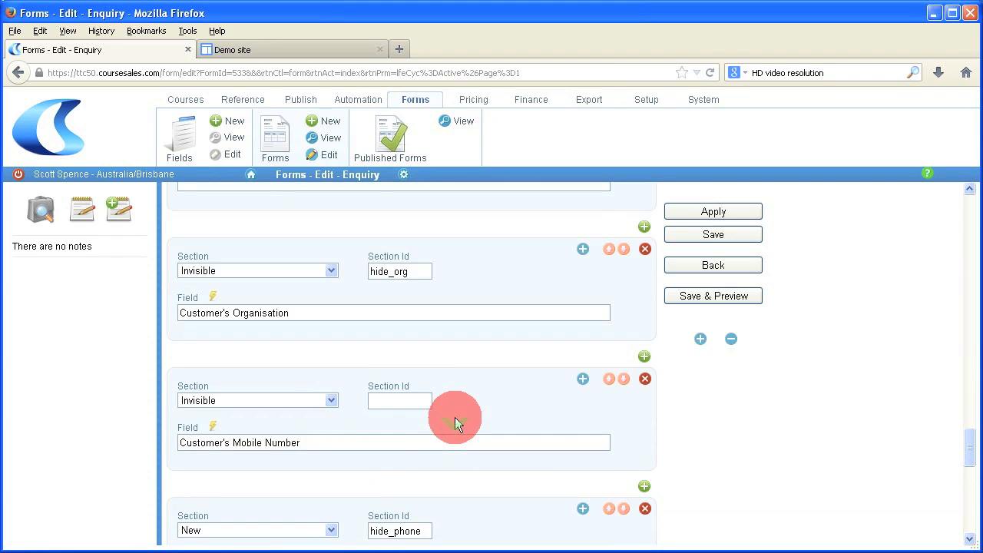
scroll(454, 421, "down", 2)
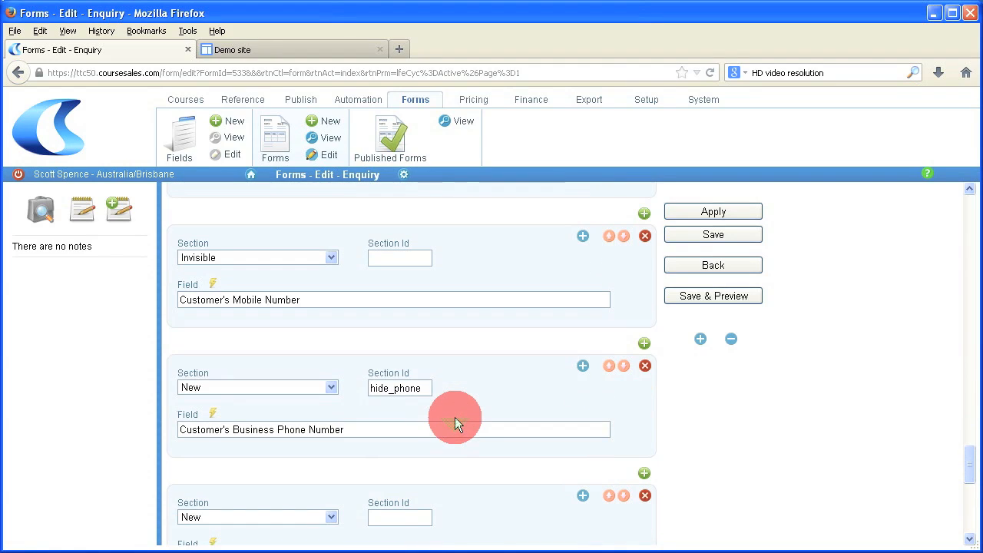
left_click(390, 383)
left_click(420, 382)
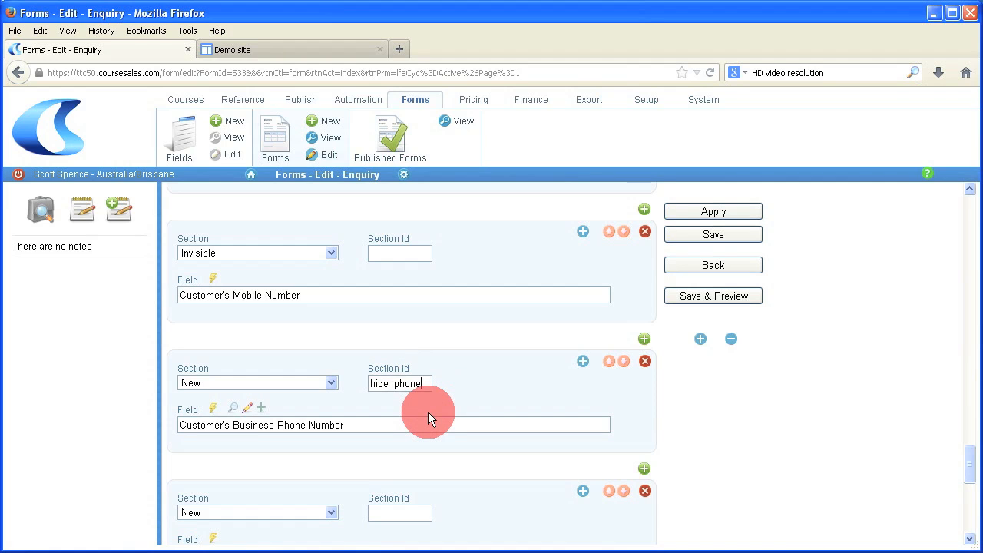
scroll(428, 412, "down", 2)
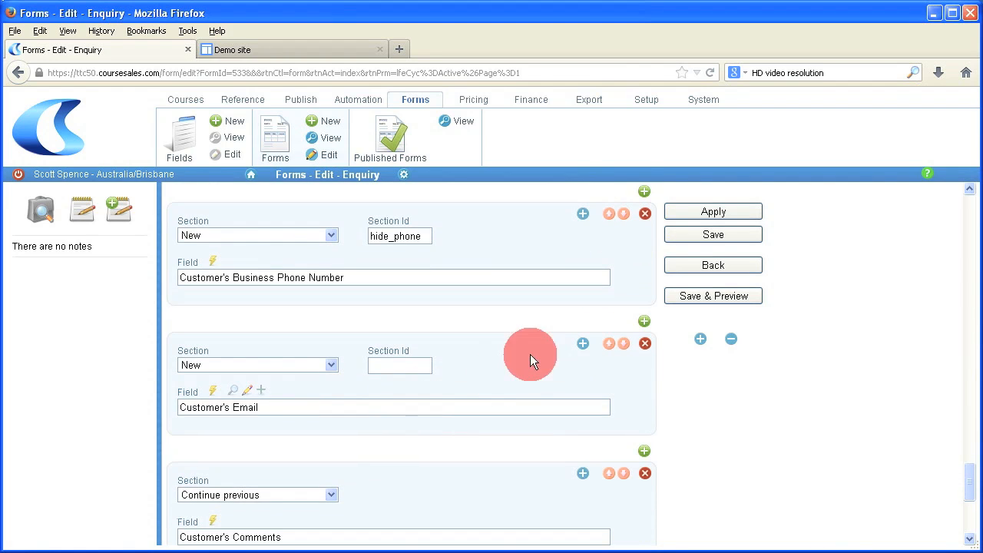
Step: Save the Enquiry form and open its preview
left_click(705, 296)
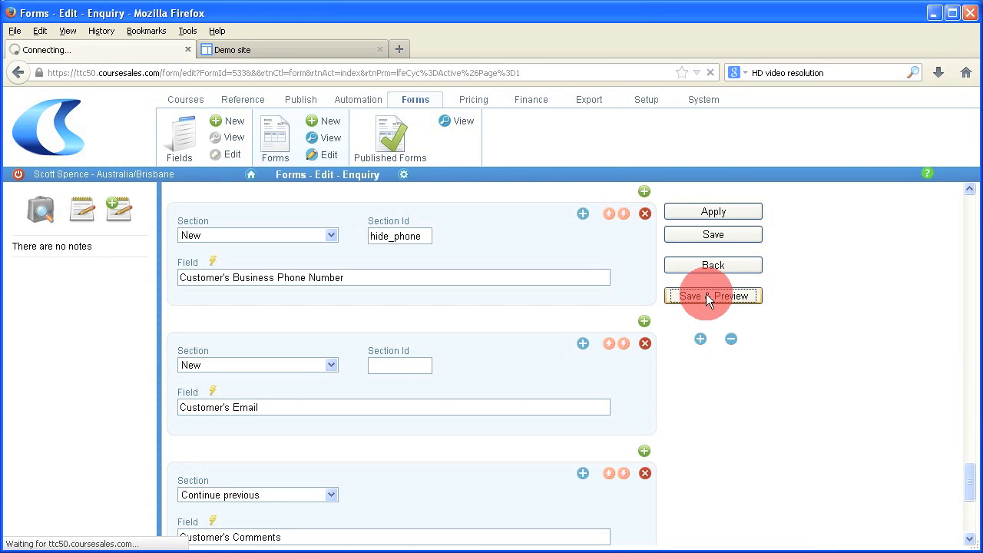
scroll(653, 397, "down", 5)
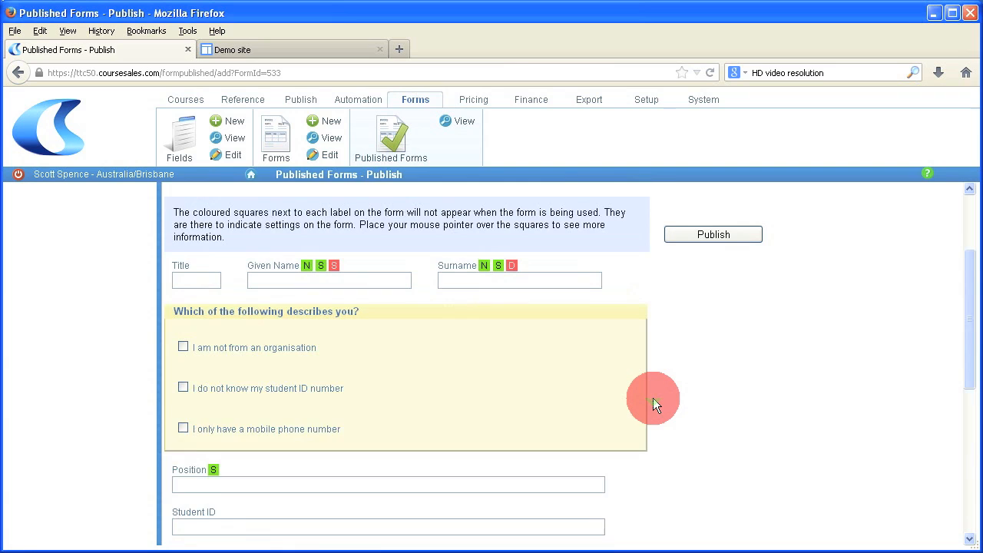
scroll(653, 398, "down", 1)
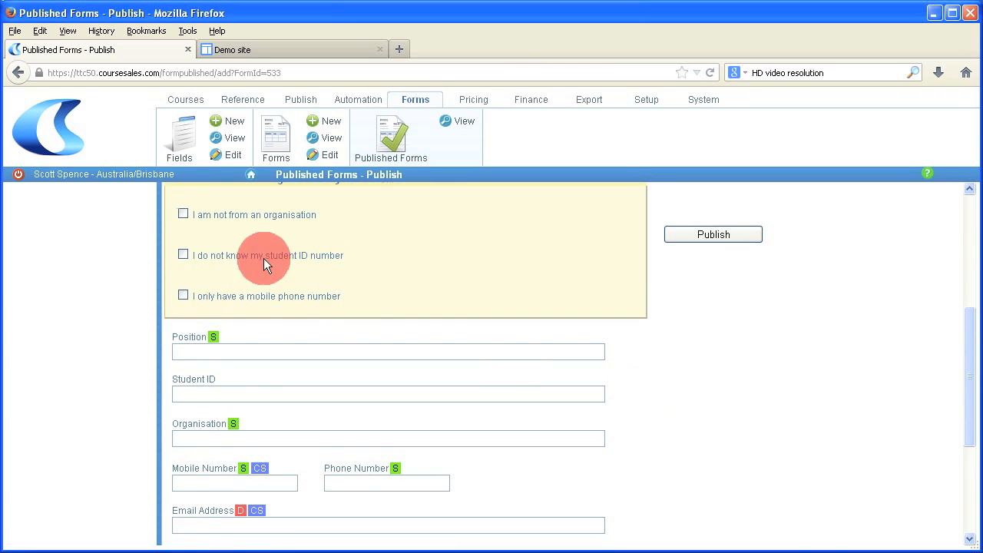
Step: Tick and untick each describes-you option to confirm Organisation, Student ID and Phone fields hide
left_click(184, 215)
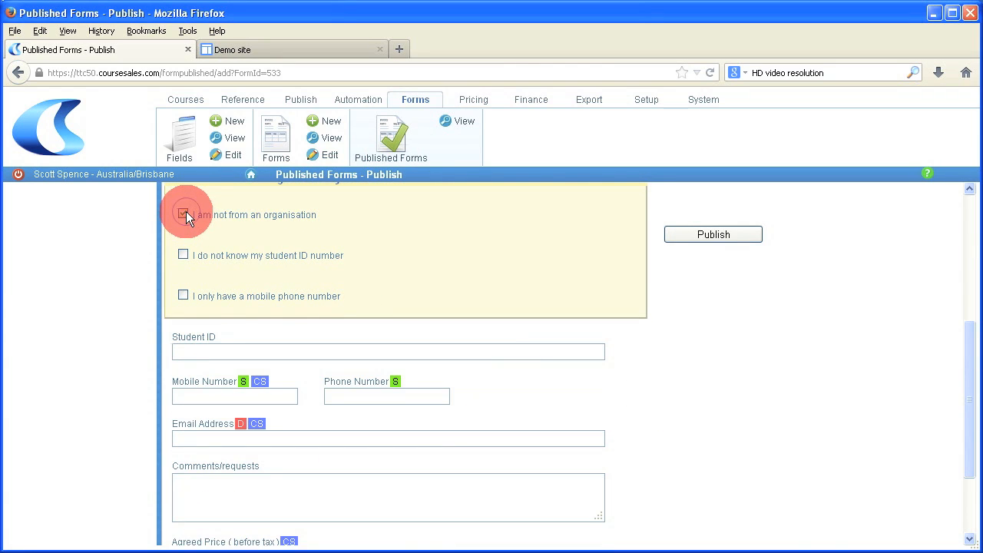
left_click(185, 214)
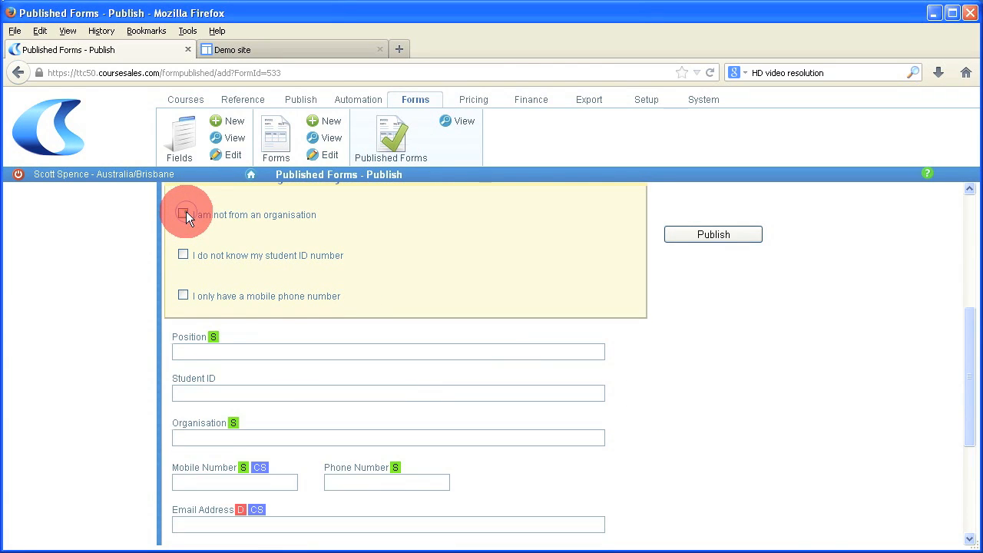
left_click(182, 254)
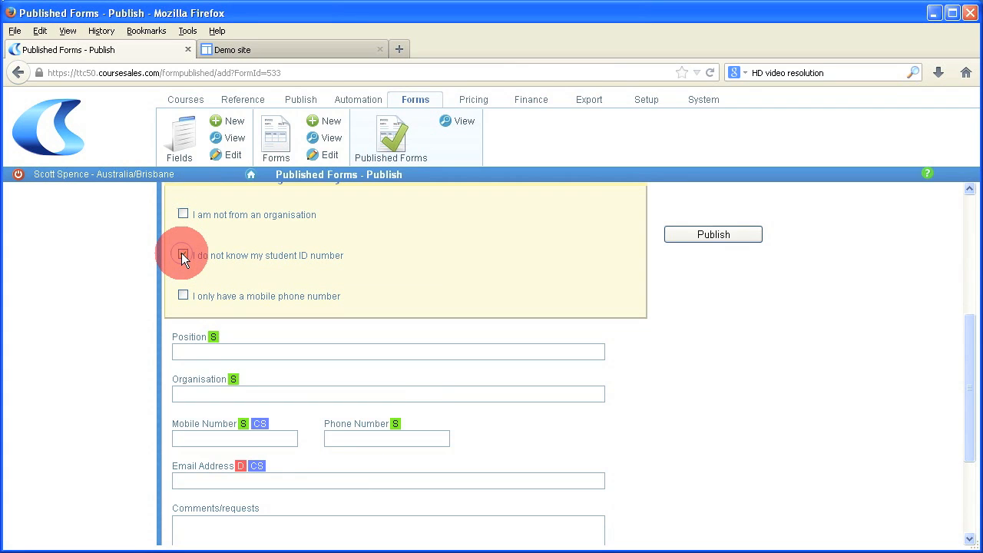
left_click(182, 253)
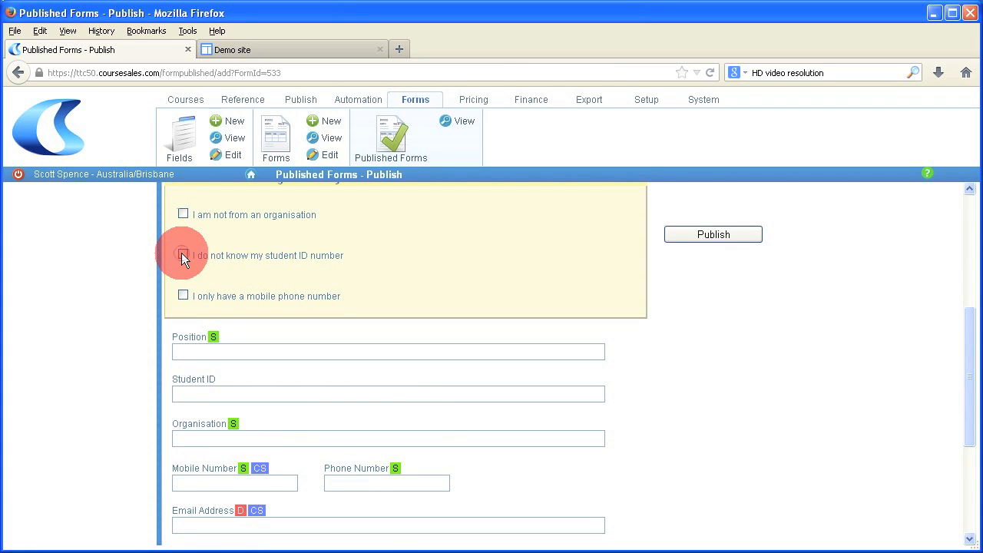
left_click(184, 296)
scroll(185, 292, "down", 1)
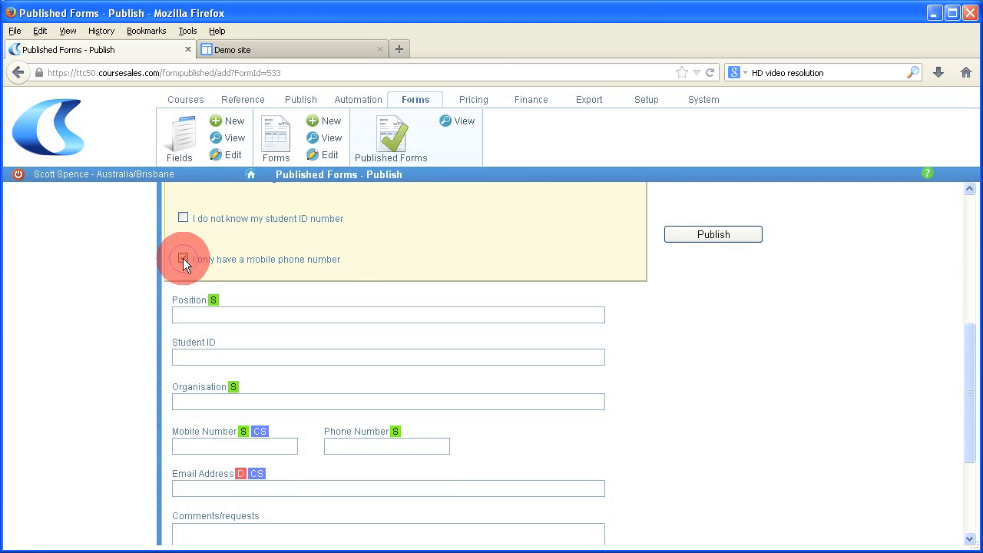
left_click(182, 257)
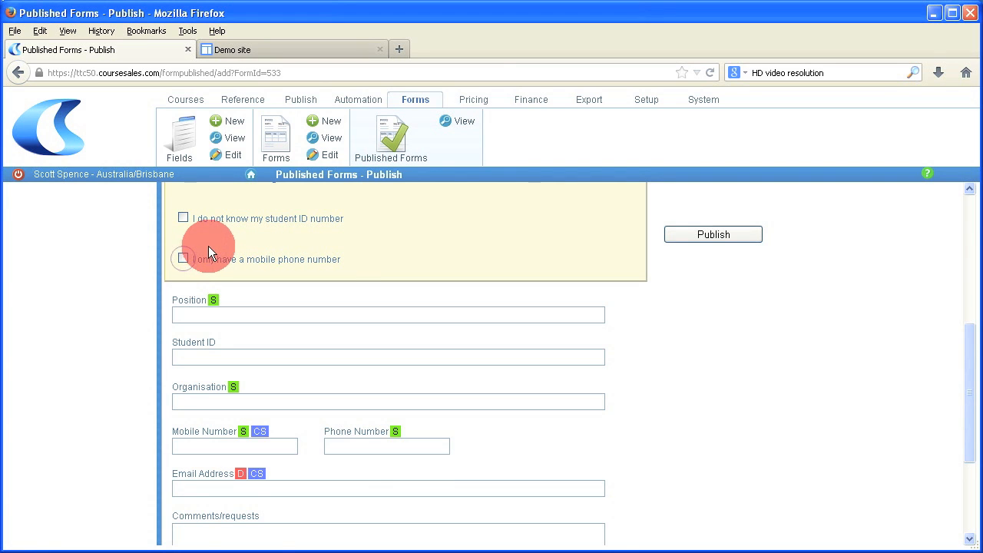
scroll(208, 254, "up", 2)
Step: Tick all three describes-you options to hide their fields, then publish the form
left_click(184, 249)
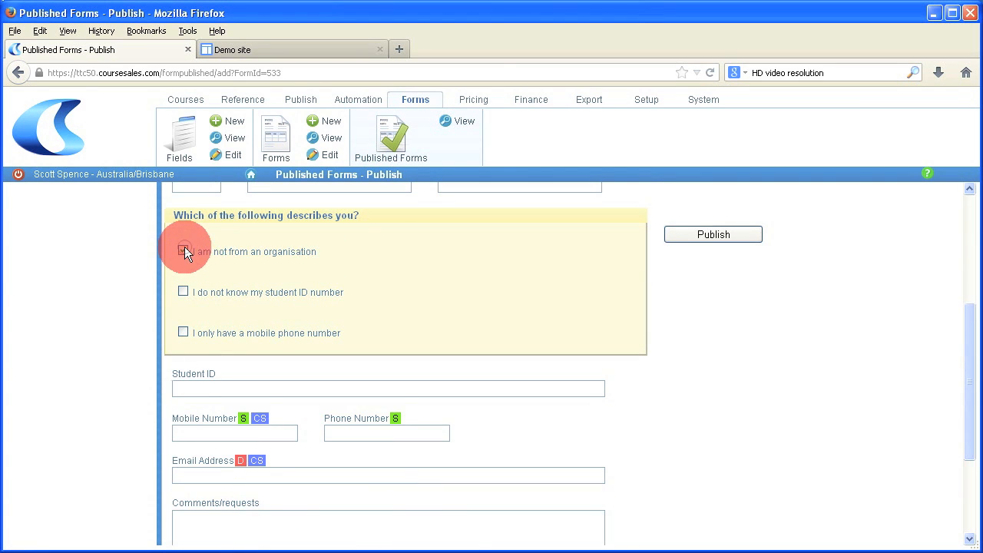
left_click(184, 291)
left_click(183, 331)
left_click(713, 235)
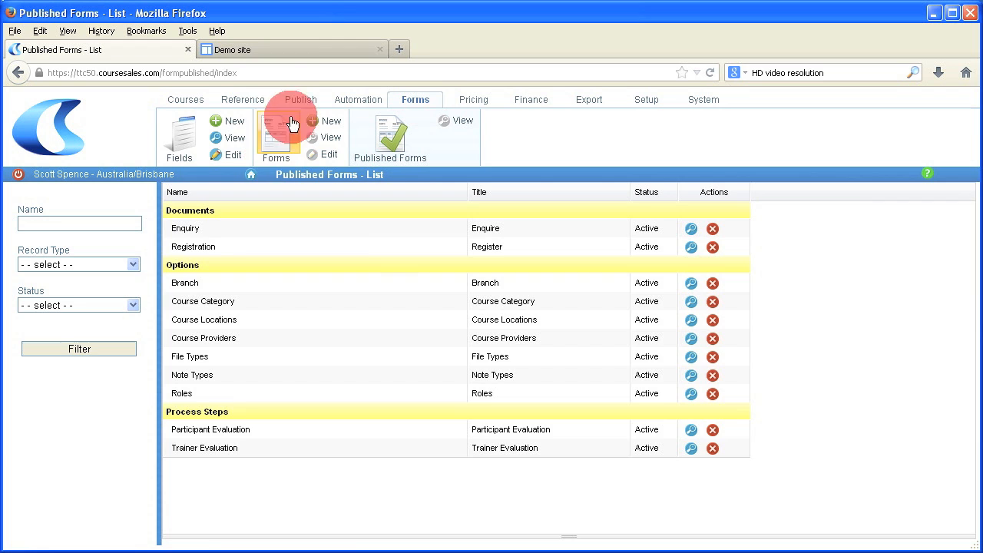
Step: Open the First Aid Basics enquiry form on the demo site, entering title Mr and the visitor's name
left_click(281, 50)
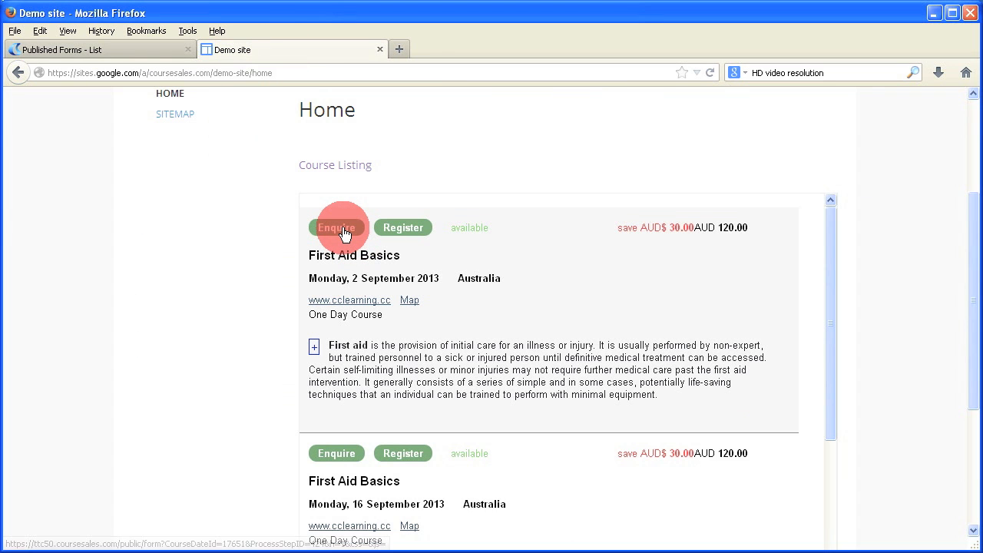
left_click(338, 228)
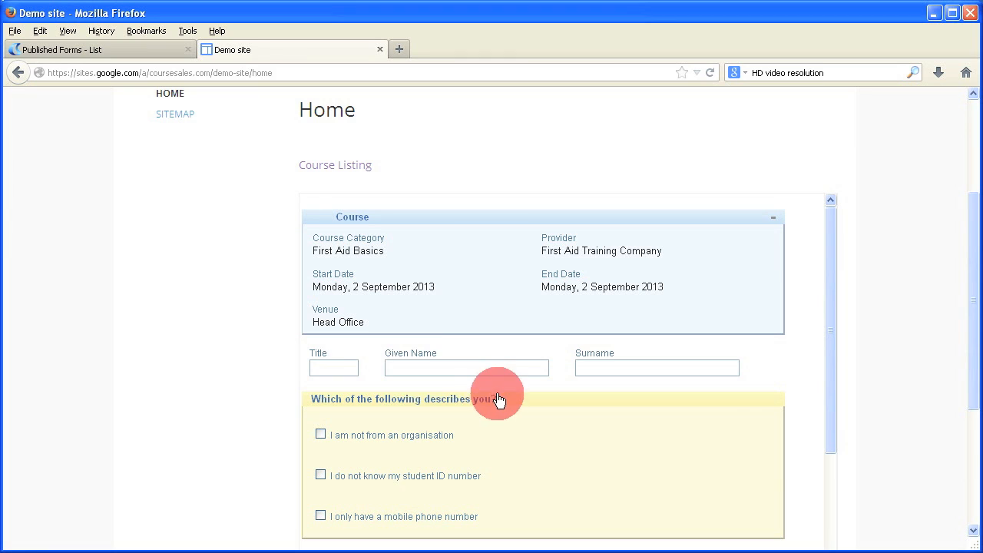
left_click(346, 368)
type("Mr")
key("Tab")
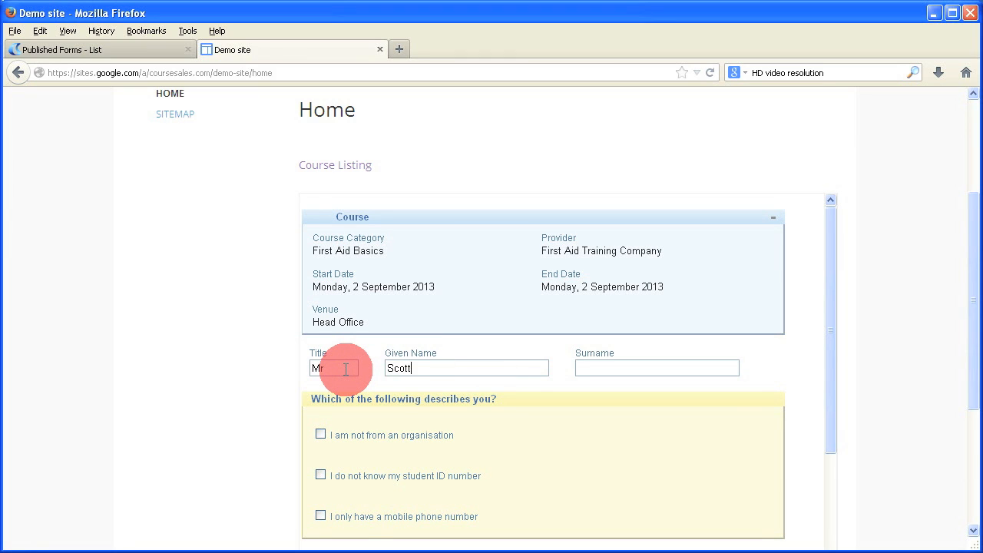
key("Tab")
Step: Tick all three describes-you options, hiding Position, Organisation, Student ID and Phone Number
scroll(459, 435, "down", 3)
scroll(459, 435, "up", 2)
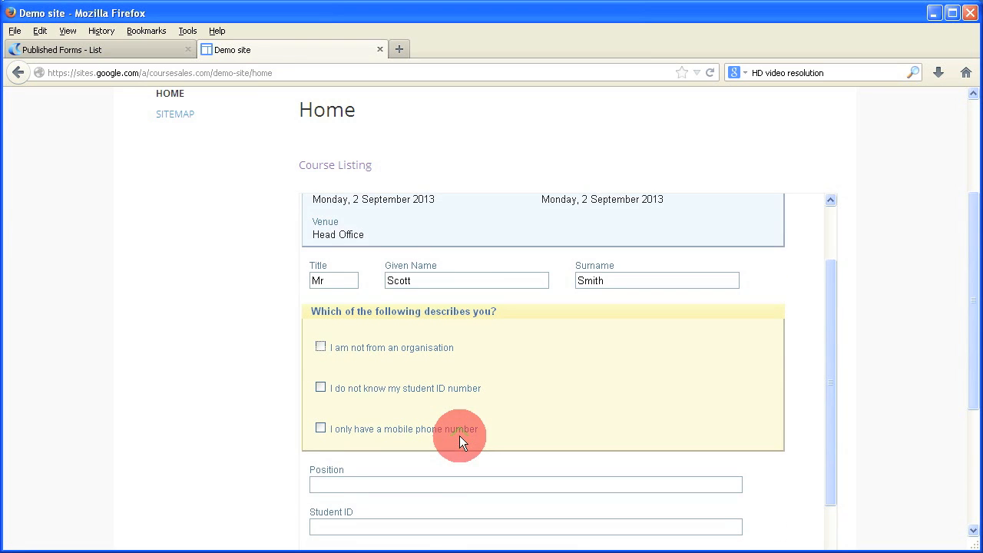
left_click(321, 346)
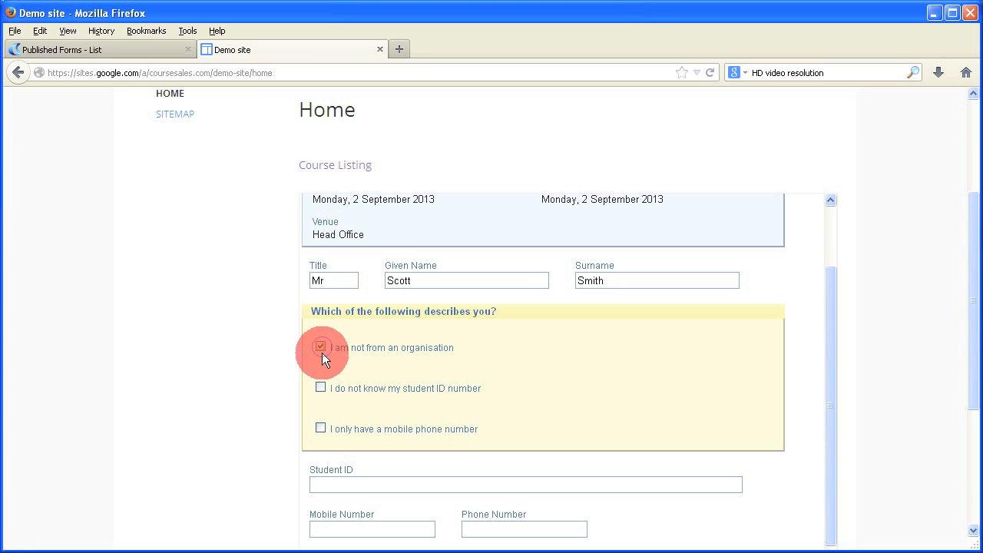
left_click(320, 386)
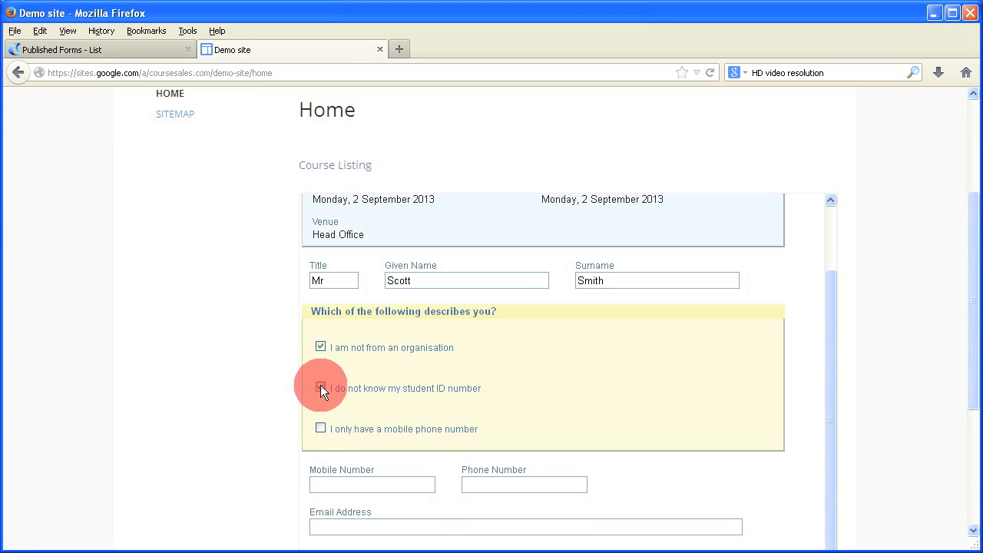
left_click(319, 427)
Step: Fill in the visitor's mobile number and e-mail address
left_click(373, 483)
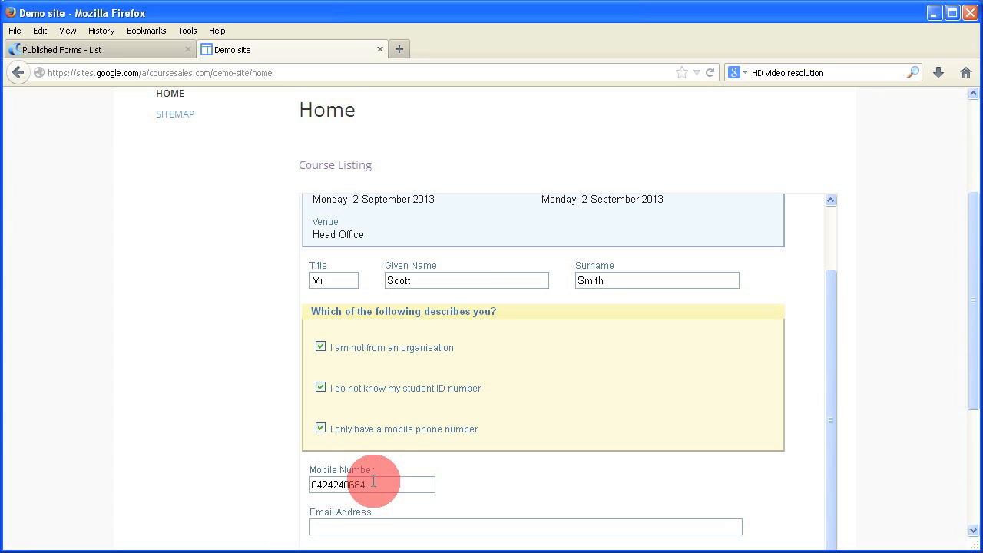
key("Tab")
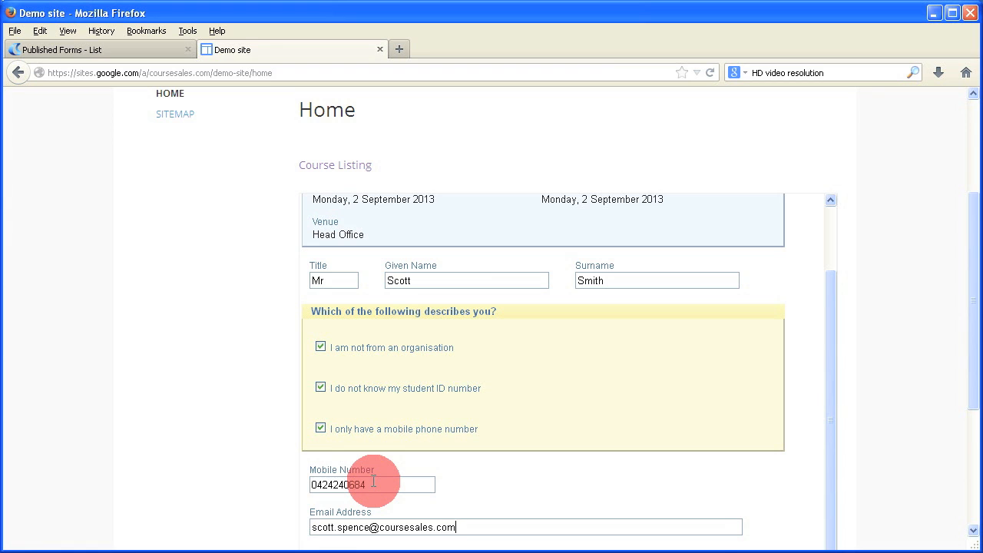
Step: Add the comment 'I love how this form only collects the relevant information - thanks ;-)'
scroll(374, 481, "down", 2)
scroll(482, 447, "down", 3)
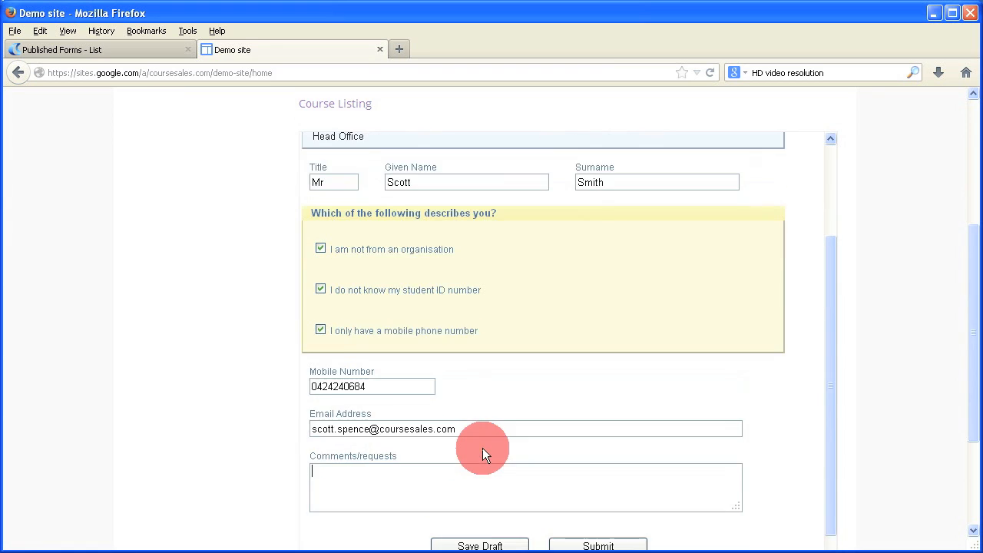
left_click(481, 448)
type("I l")
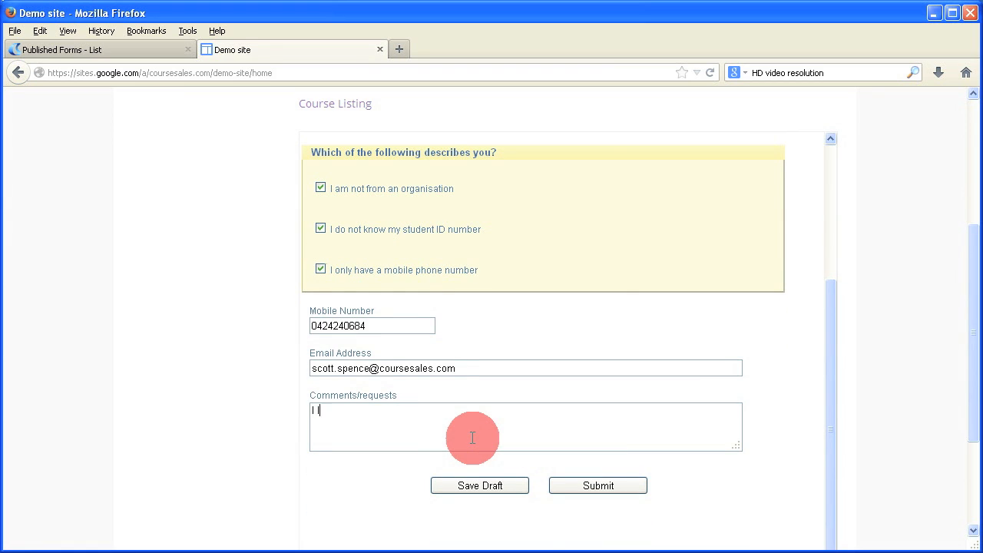
type("ove how this form only collects the relev")
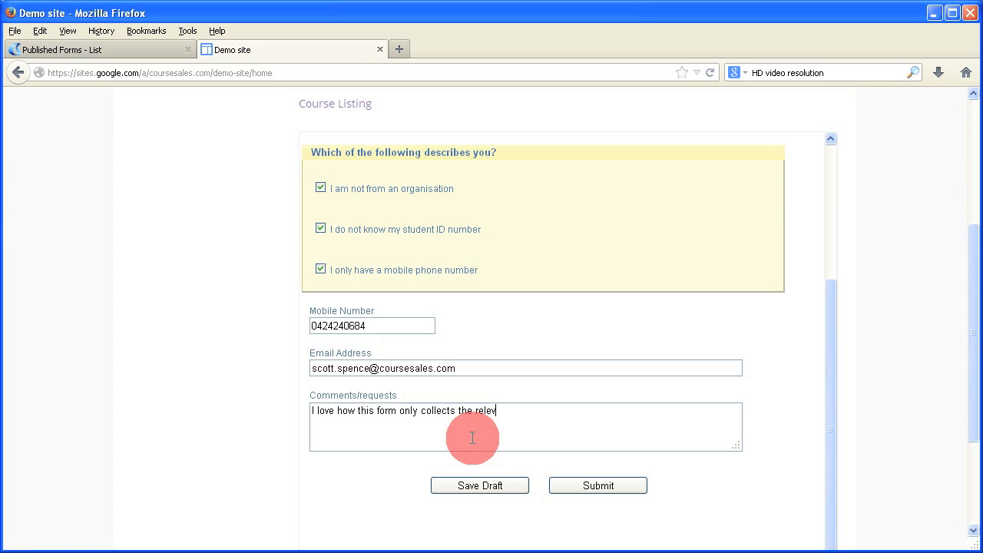
type("ant information - thanks ;-)")
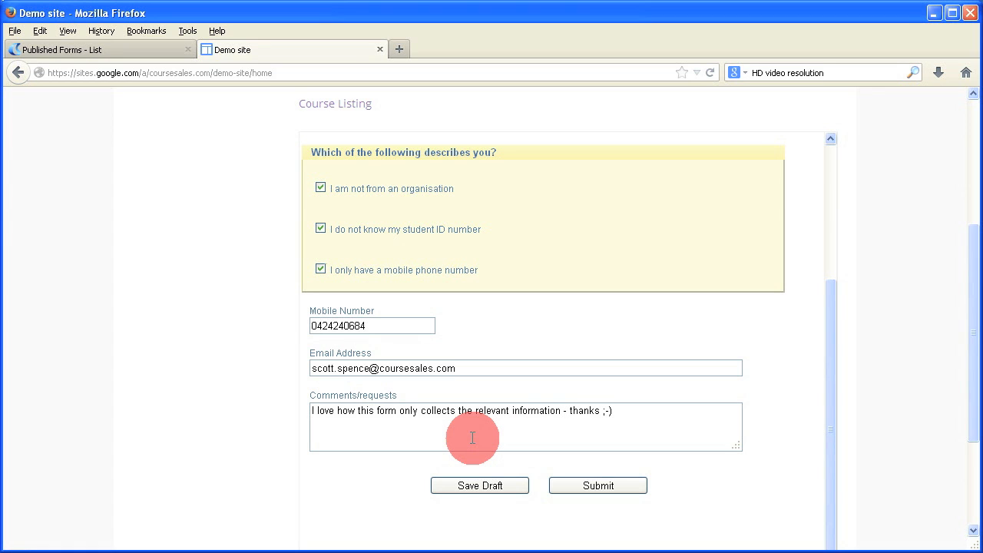